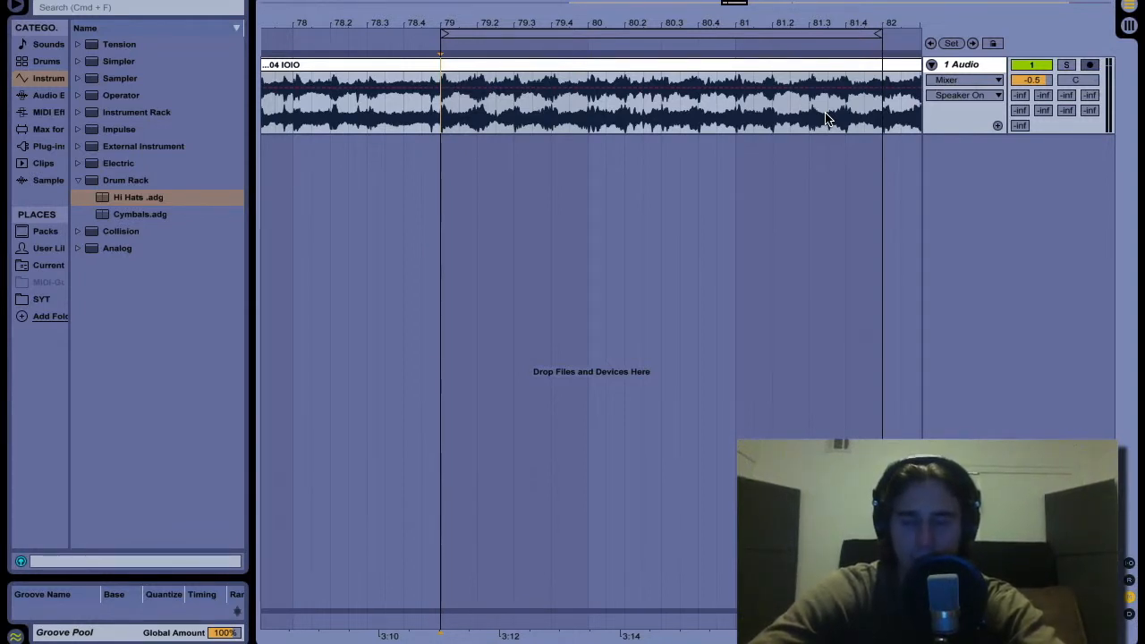
# - Split the 04 IOIO clip at bar 79 and delete the part before it
pyautogui.hscroll(2, 814, 118)
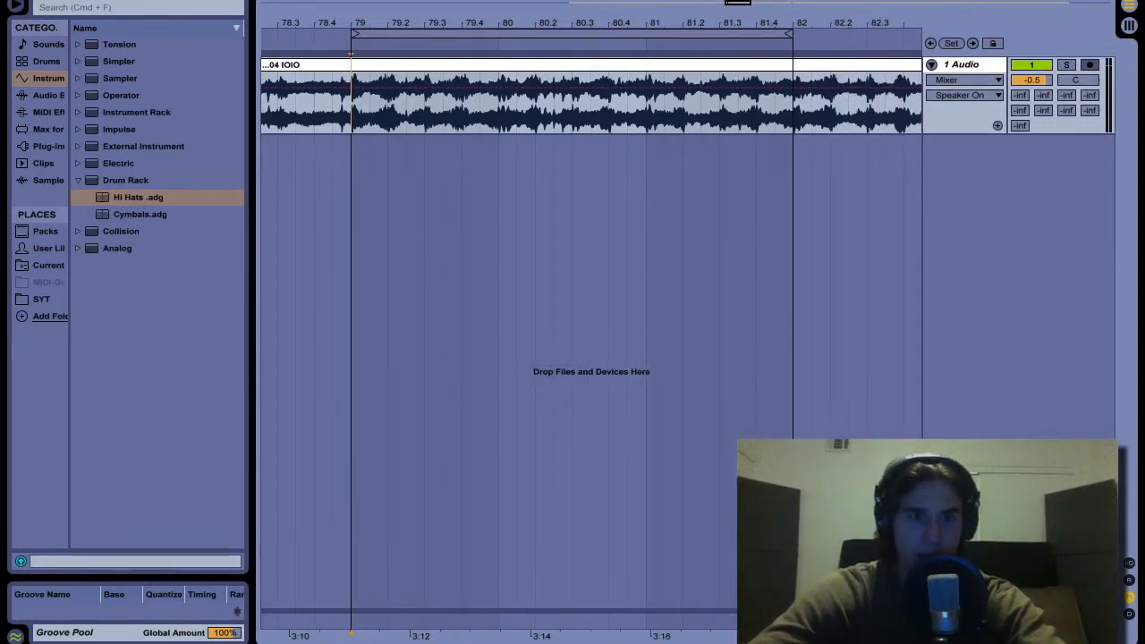
pyautogui.hscroll(-2, 633, 194)
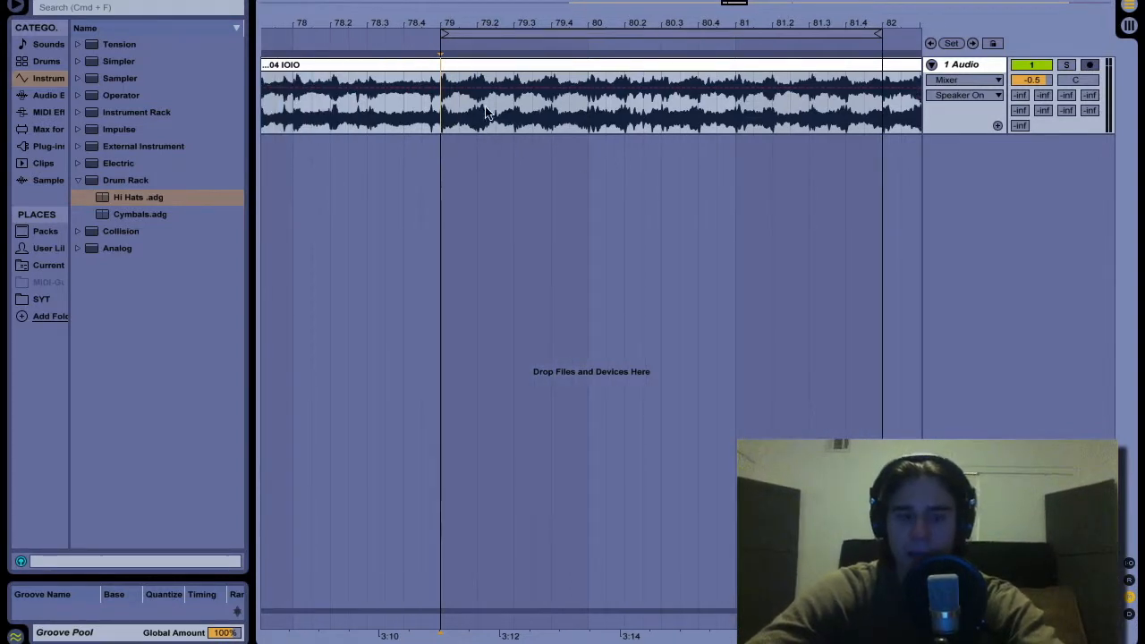
pyautogui.press('-')
pyautogui.press('+')
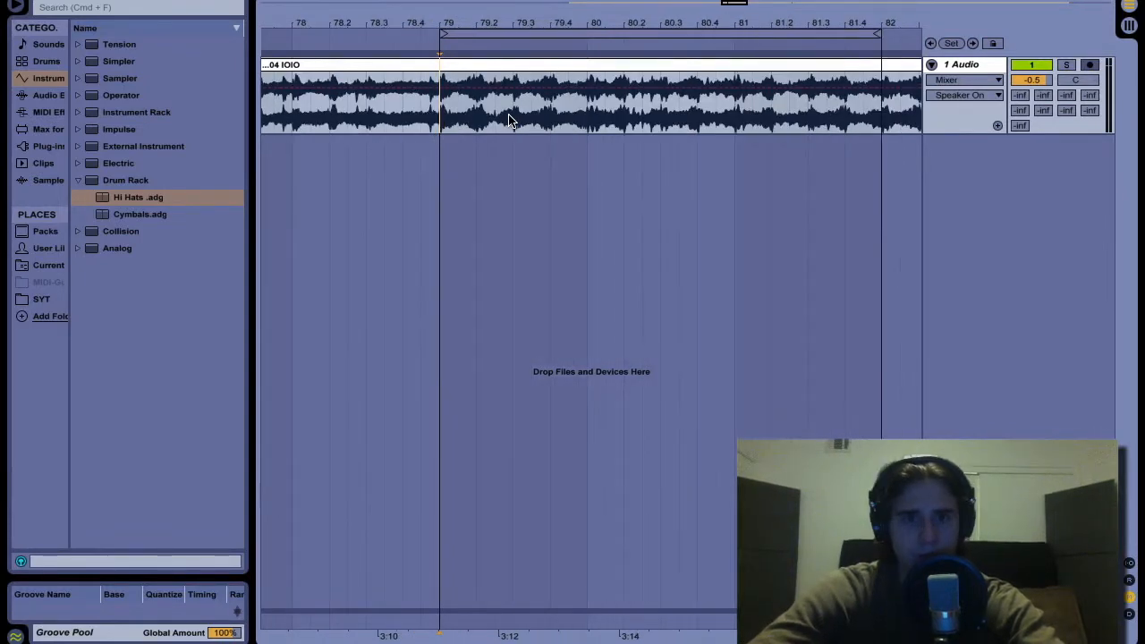
pyautogui.hscroll(2, 508, 119)
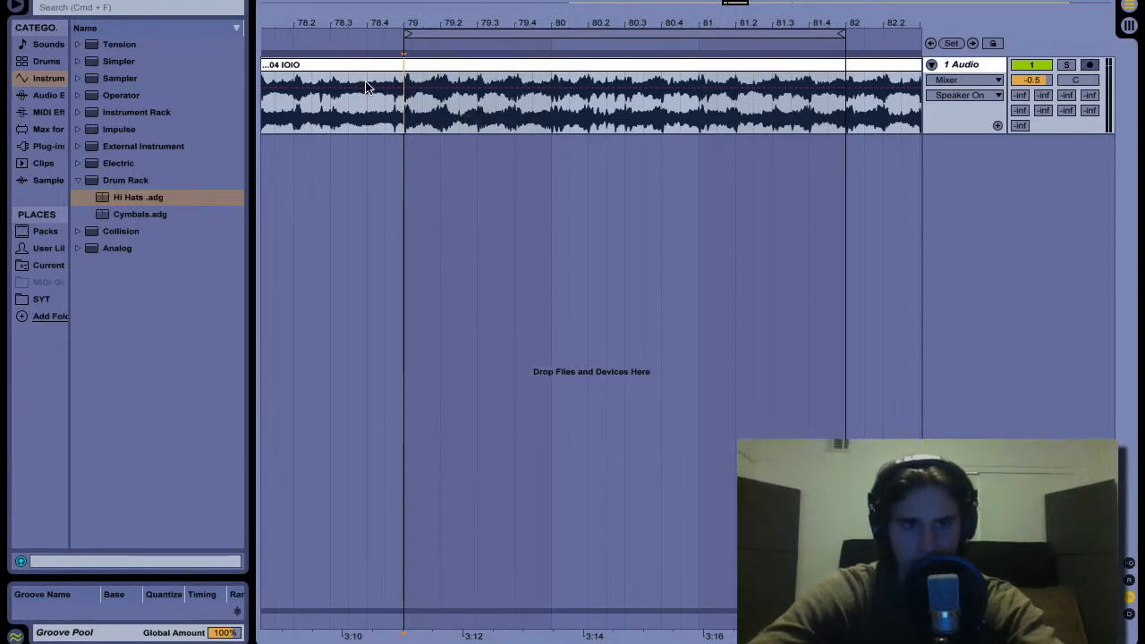
pyautogui.press('super+e')
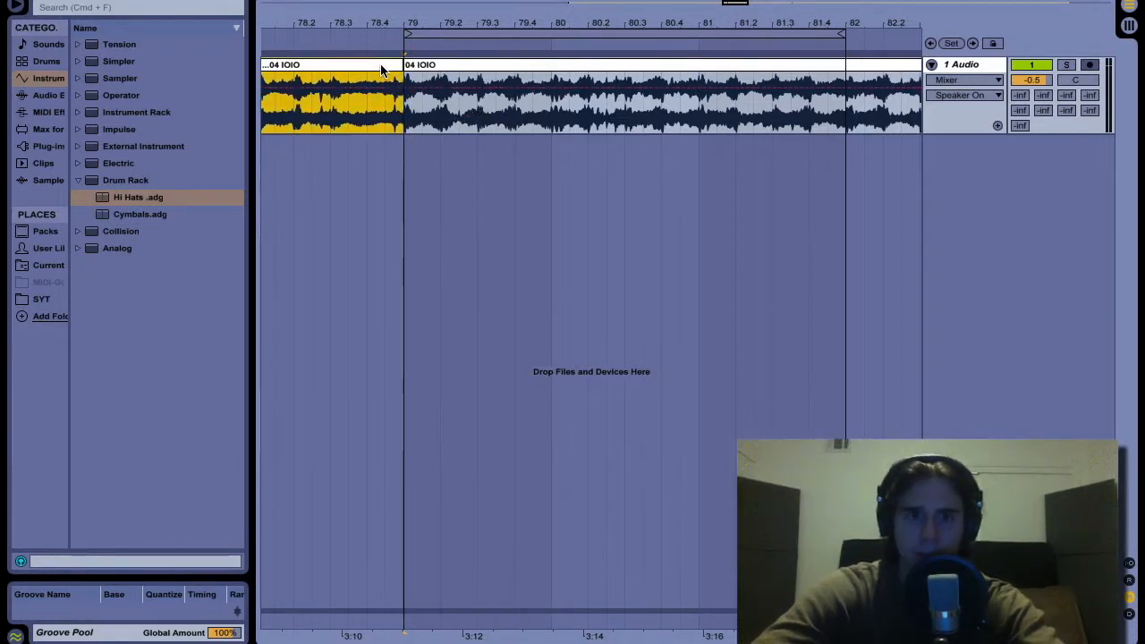
pyautogui.press('Delete')
pyautogui.hscroll(2, 500, 16)
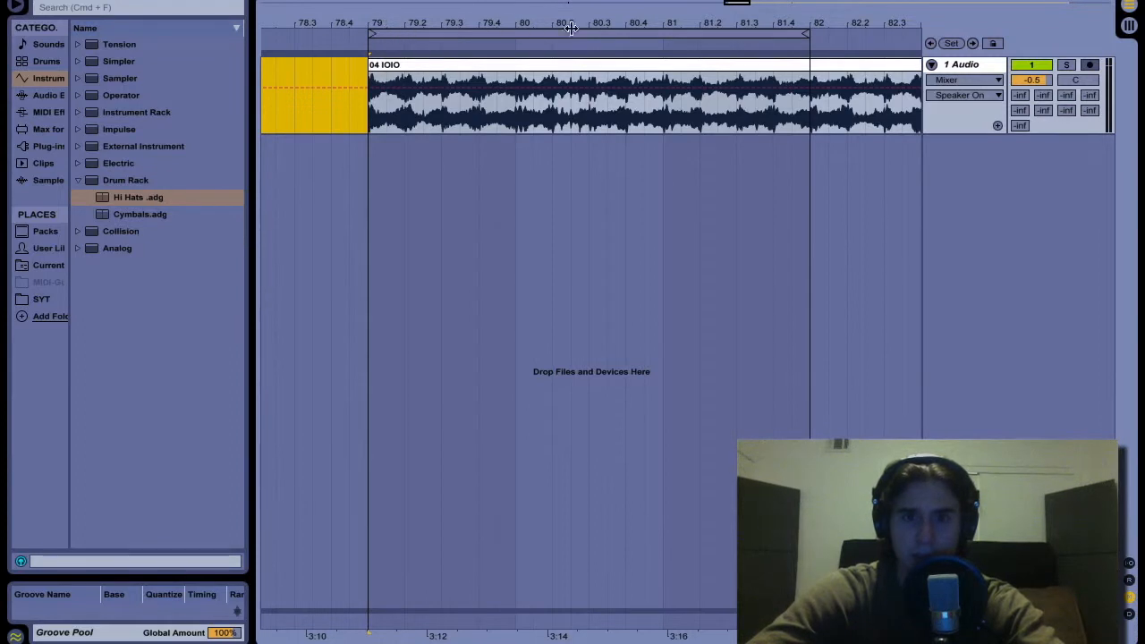
# - Split the 04 IOIO clip at bar 82, delete the remainder after it, and consolidate the three bars kept
pyautogui.click(809, 98)
pyautogui.press('super+e')
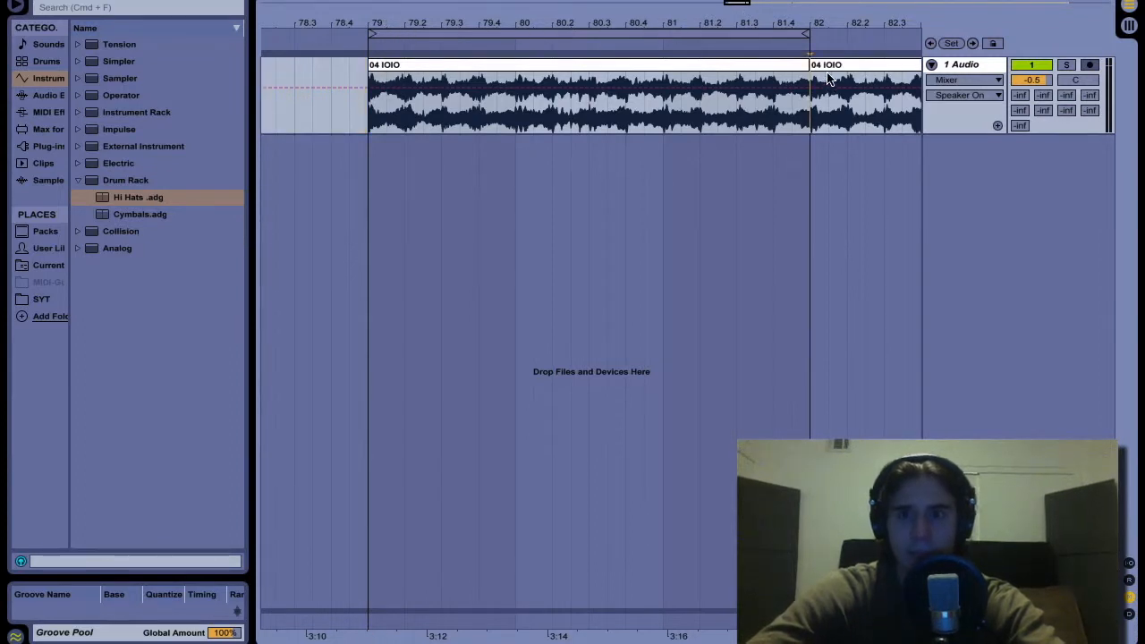
pyautogui.press('Delete')
pyautogui.click(760, 68)
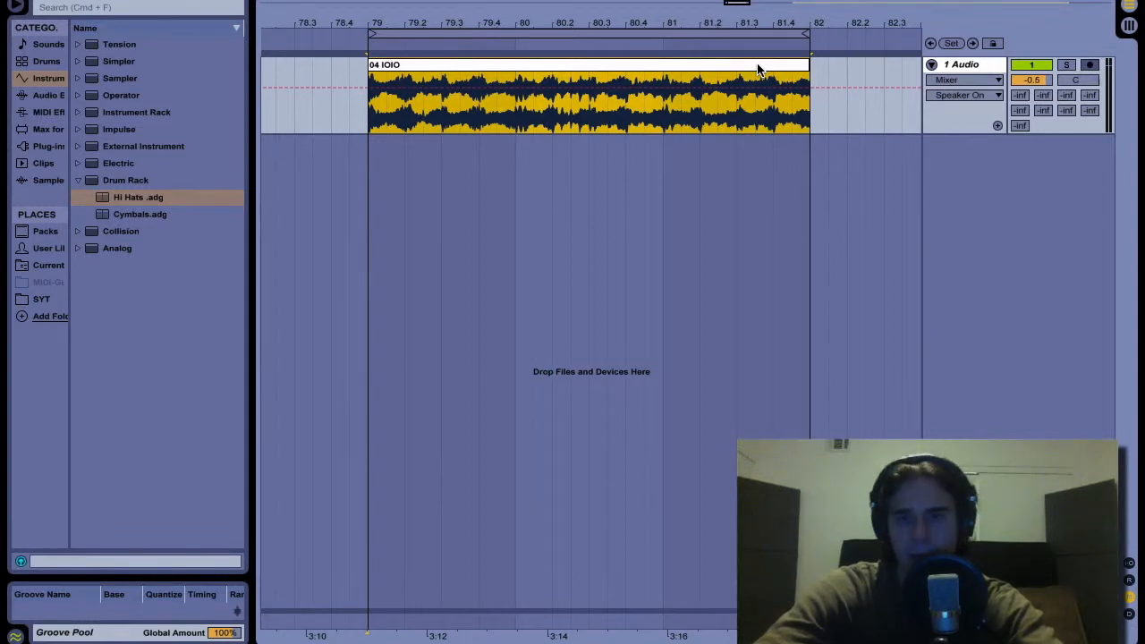
pyautogui.press('super+j')
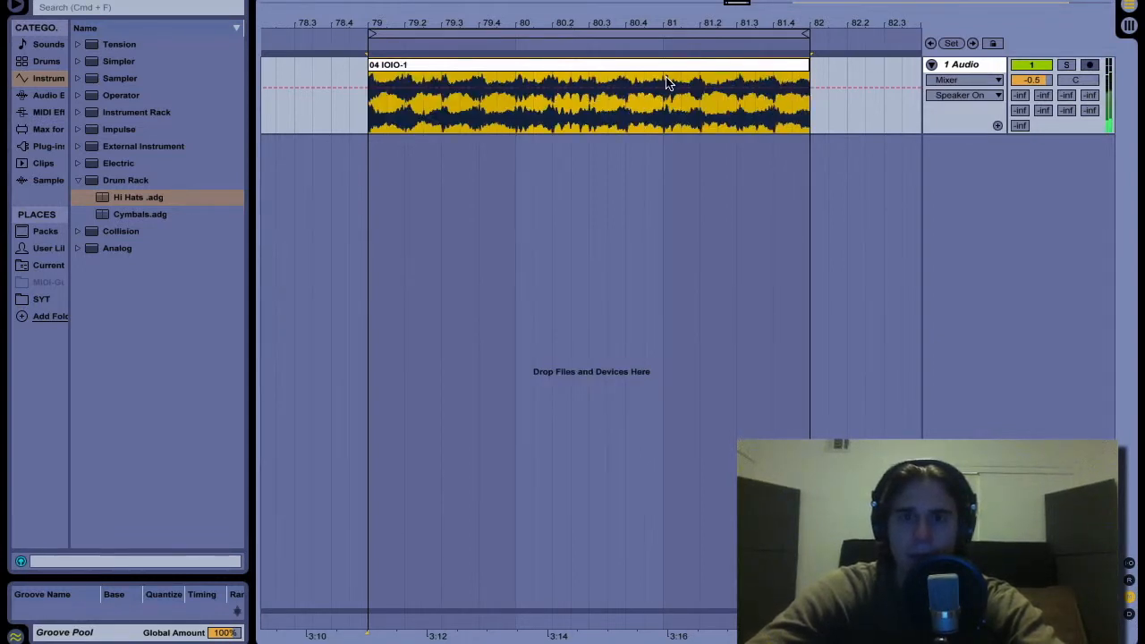
# - Try a different tempo, then undo the edits back to the uncut 04 IOIO clip
pyautogui.moveTo(59, 0); pyautogui.dragTo(59, 26)
pyautogui.press('super+z')
pyautogui.press('super+z')
pyautogui.press('super+z')
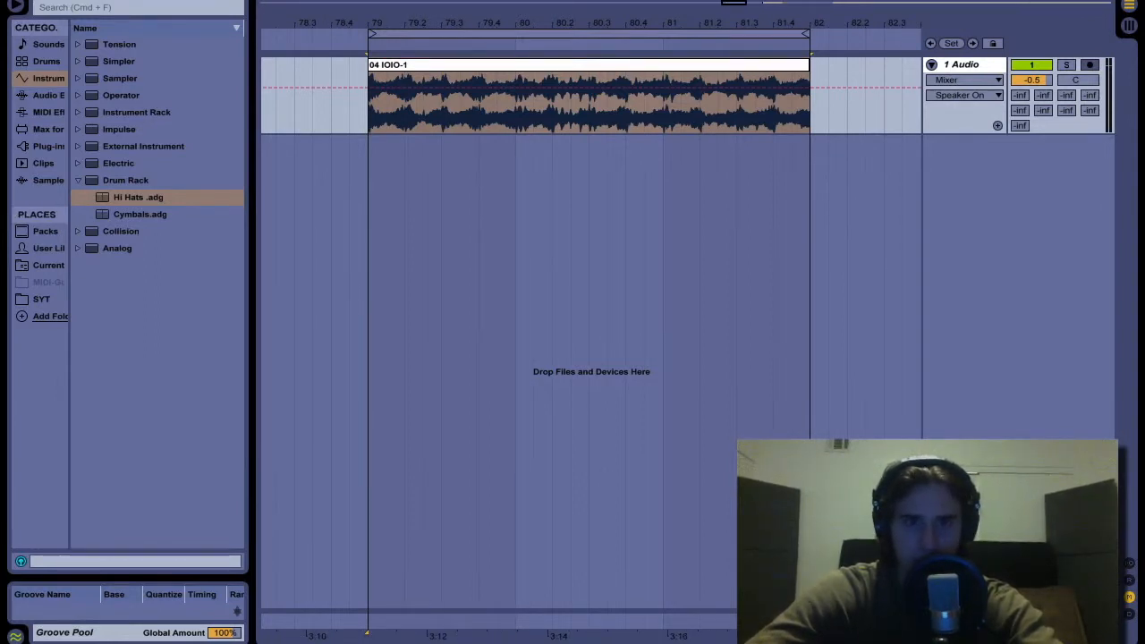
pyautogui.press('super+z')
pyautogui.press('super+z')
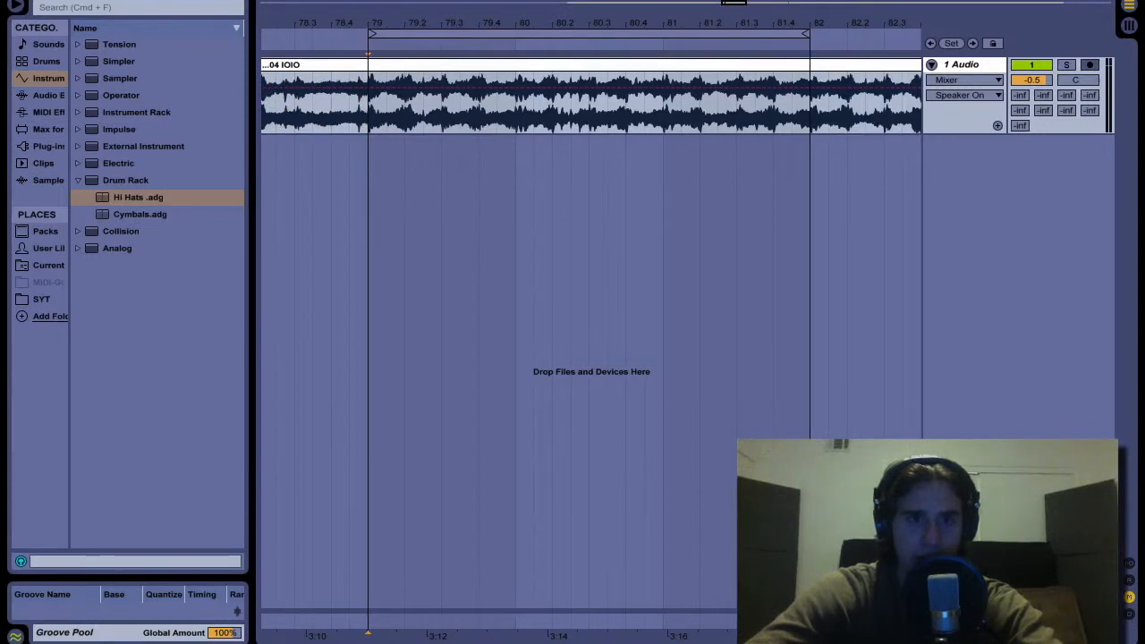
pyautogui.press('super+z')
pyautogui.press('super+z')
pyautogui.press('super+z')
pyautogui.press('super+z')
pyautogui.press('super+z')
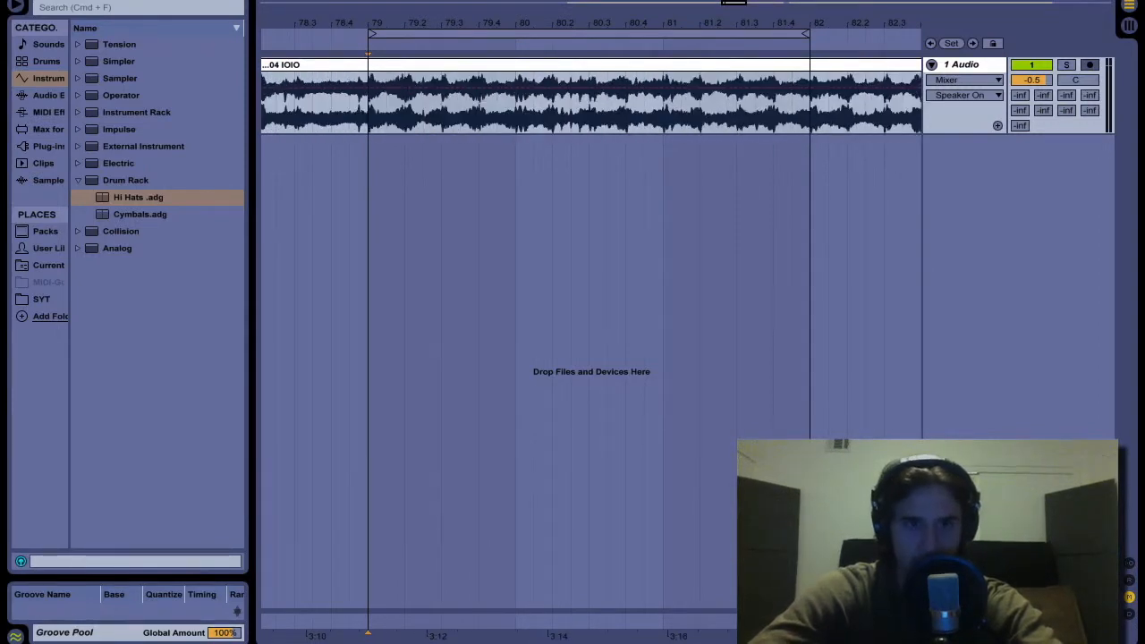
# - Trim the 04 IOIO clip to the loop between bars 79 and 82, and consolidate it
pyautogui.press('super+e')
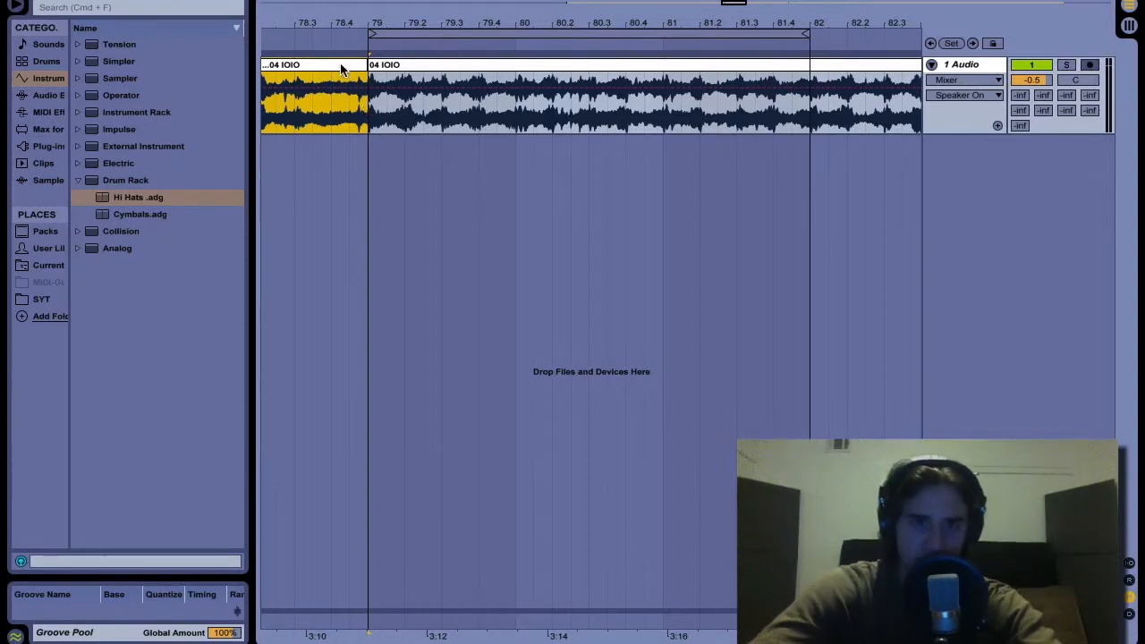
pyautogui.press('Delete')
pyautogui.click(812, 102)
pyautogui.press('super+e')
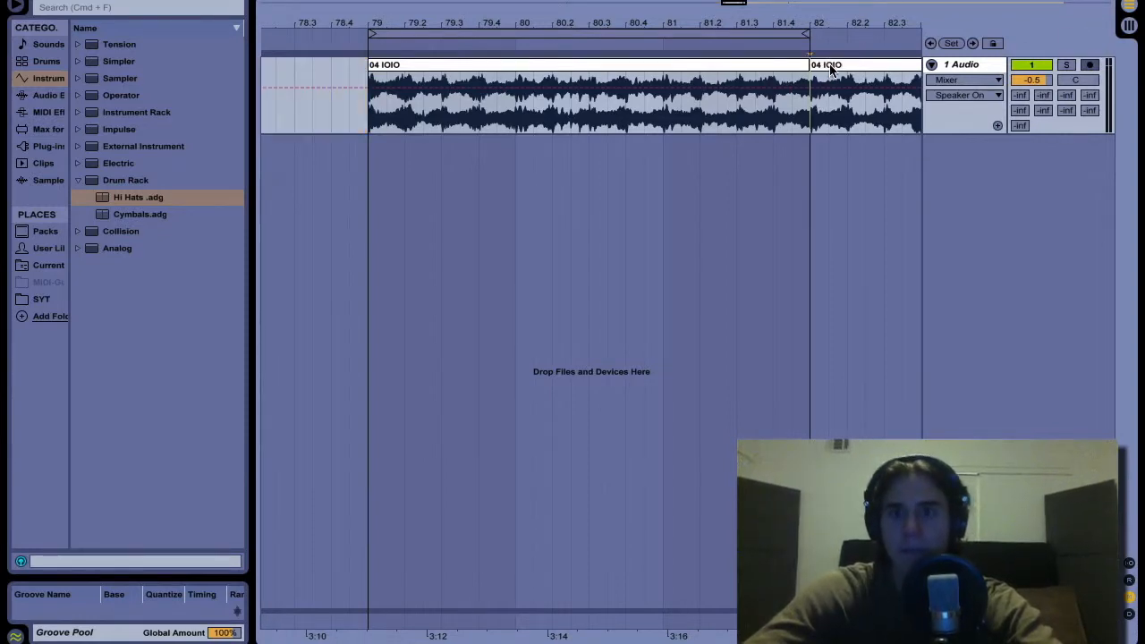
pyautogui.click(829, 66)
pyautogui.press('Delete')
pyautogui.click(779, 66)
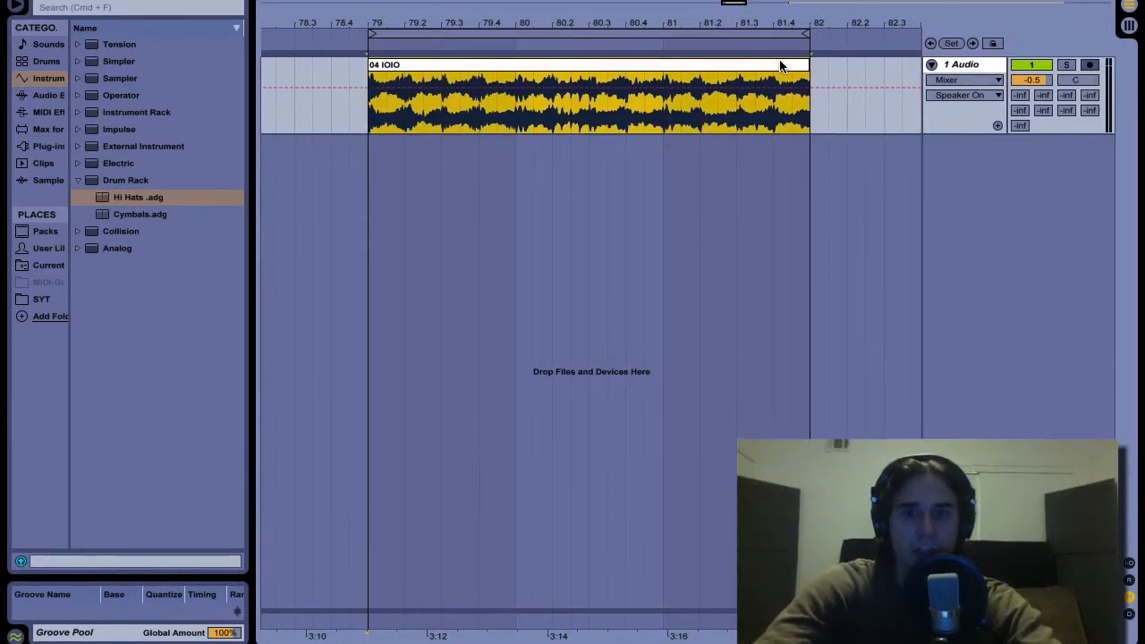
pyautogui.press('super+j')
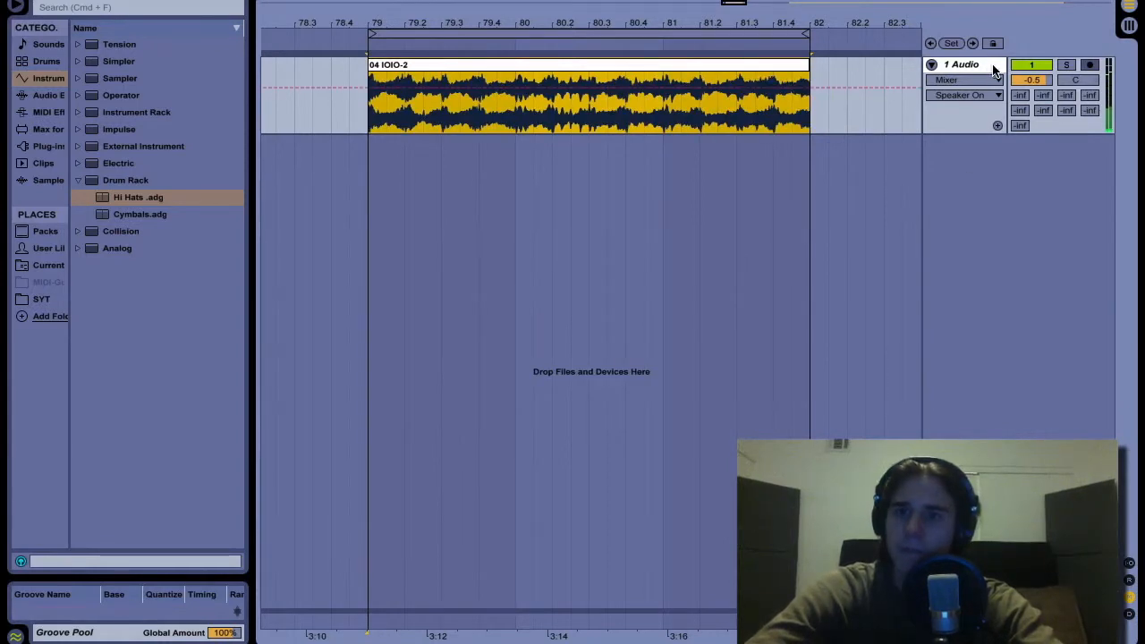
# - Play the consolidated loop and search the browser's instruments for "hi hat"
pyautogui.click(992, 69)
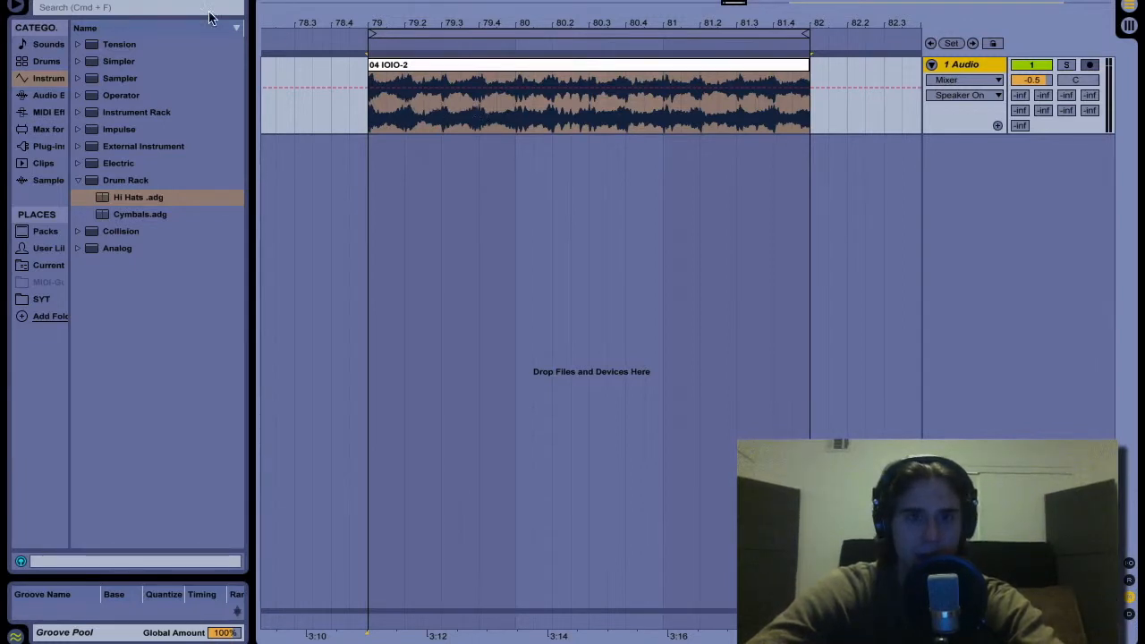
pyautogui.press('space')
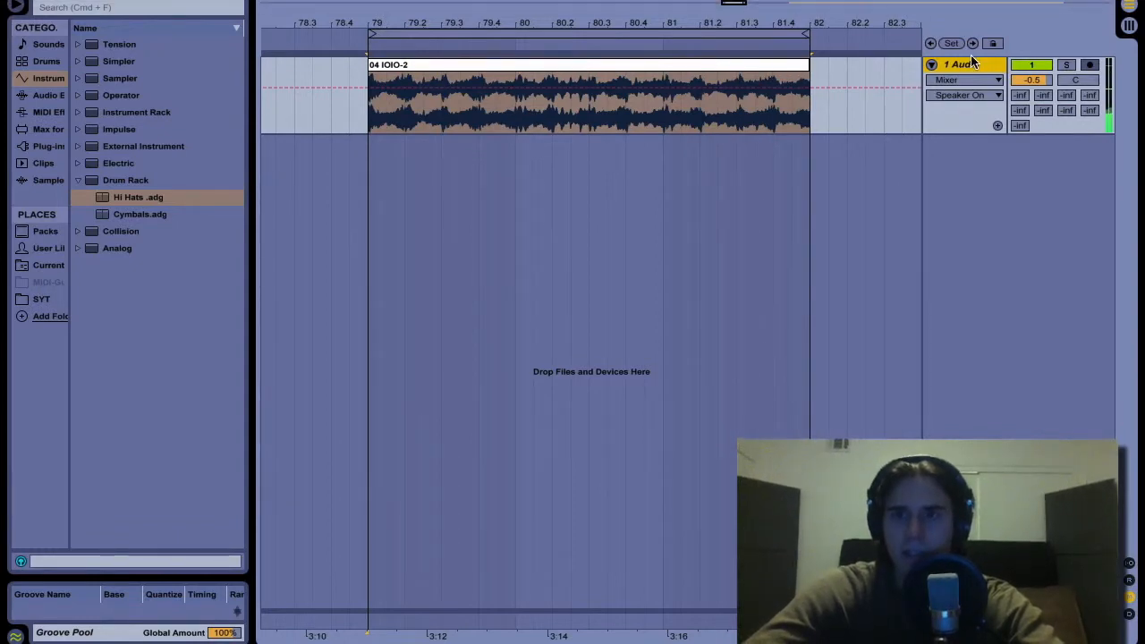
pyautogui.click(68, 9)
pyautogui.write('hi hat')
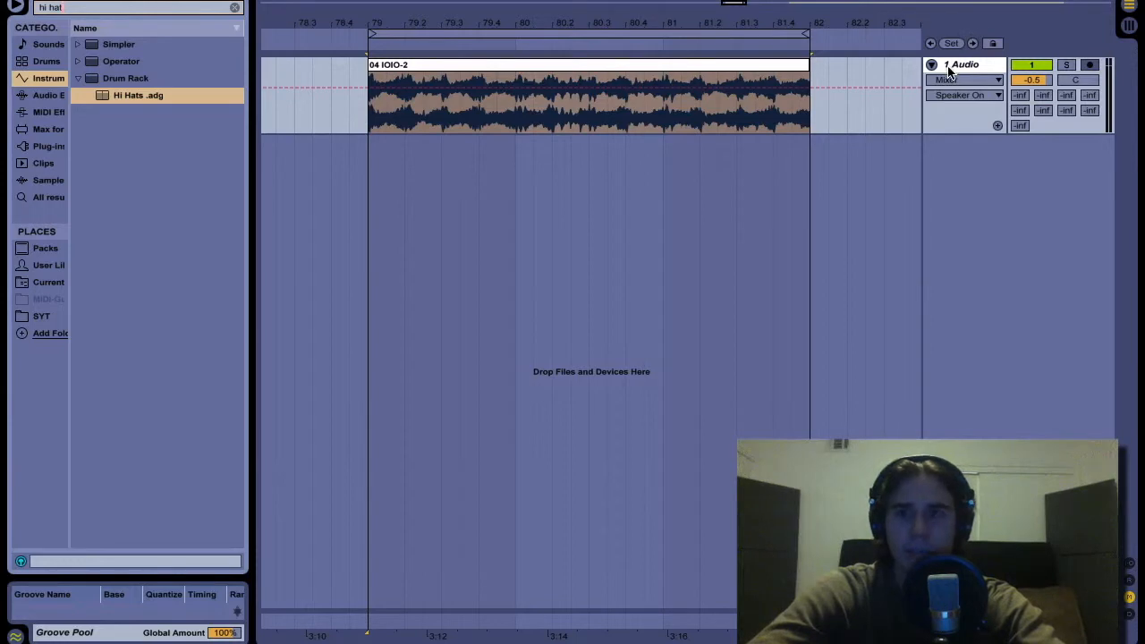
# - Add two MIDI tracks below the audio track and load the Hi Hats .adg drum rack onto both
pyautogui.hotkey('ctrl', 'shift', 't')
pyautogui.hotkey('ctrl', 'shift', 't')
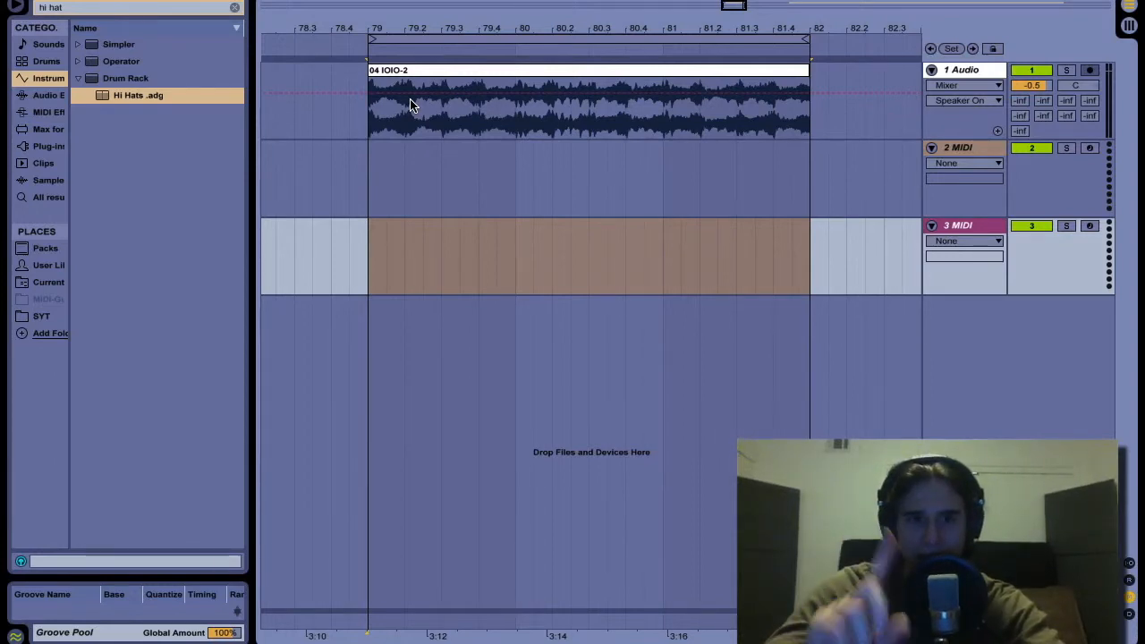
pyautogui.moveTo(116, 95); pyautogui.dragTo(354, 173)
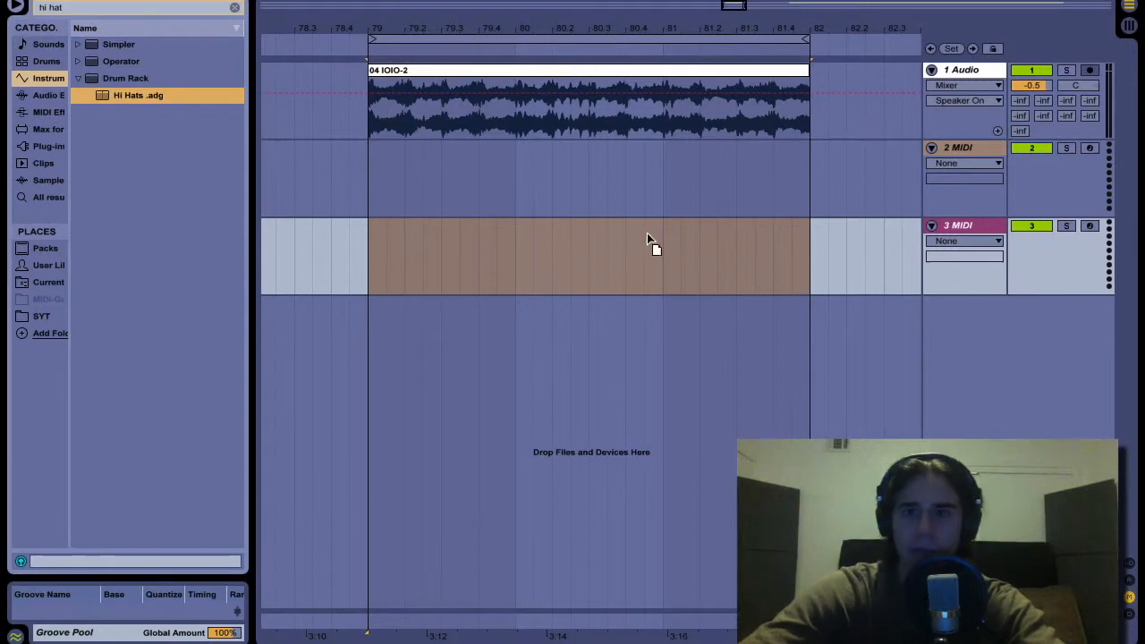
pyautogui.moveTo(980, 134); pyautogui.dragTo(977, 147)
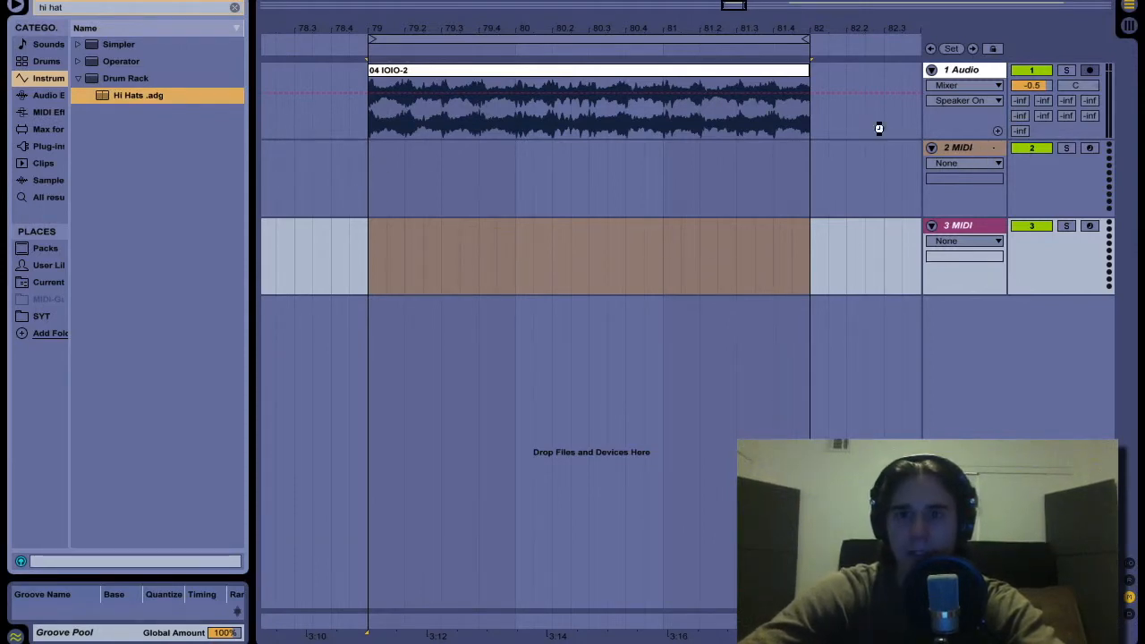
pyautogui.moveTo(128, 95); pyautogui.dragTo(490, 194)
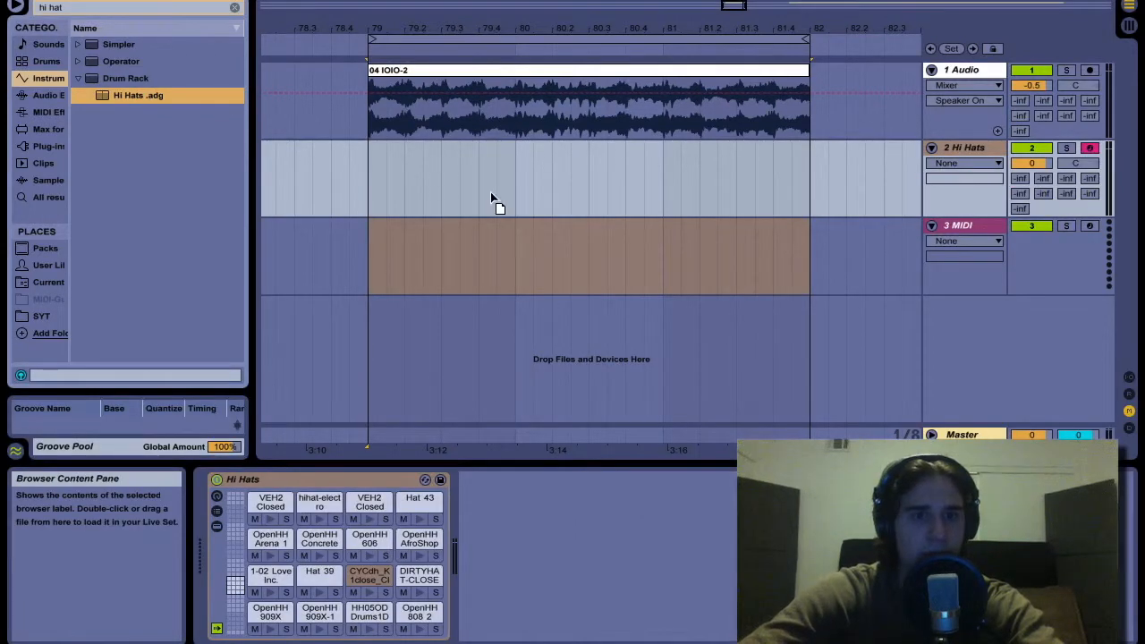
pyautogui.moveTo(960, 239); pyautogui.dragTo(964, 148)
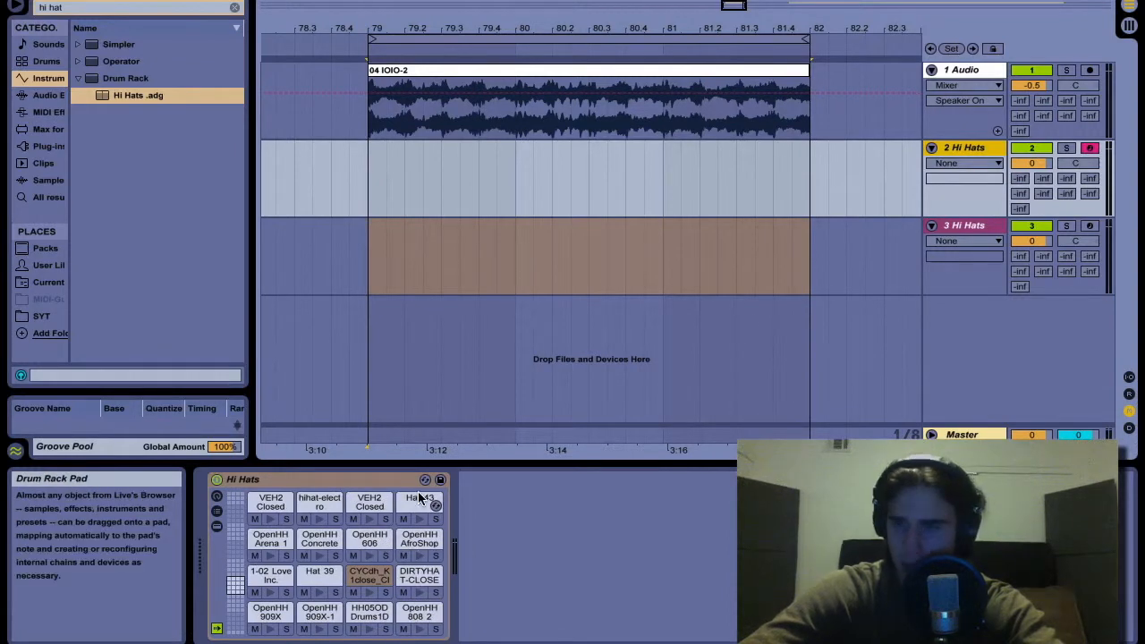
# - Collapse track 3 Hi Hats and place the insertion marker in track 2 at about 79.4
pyautogui.click(931, 225)
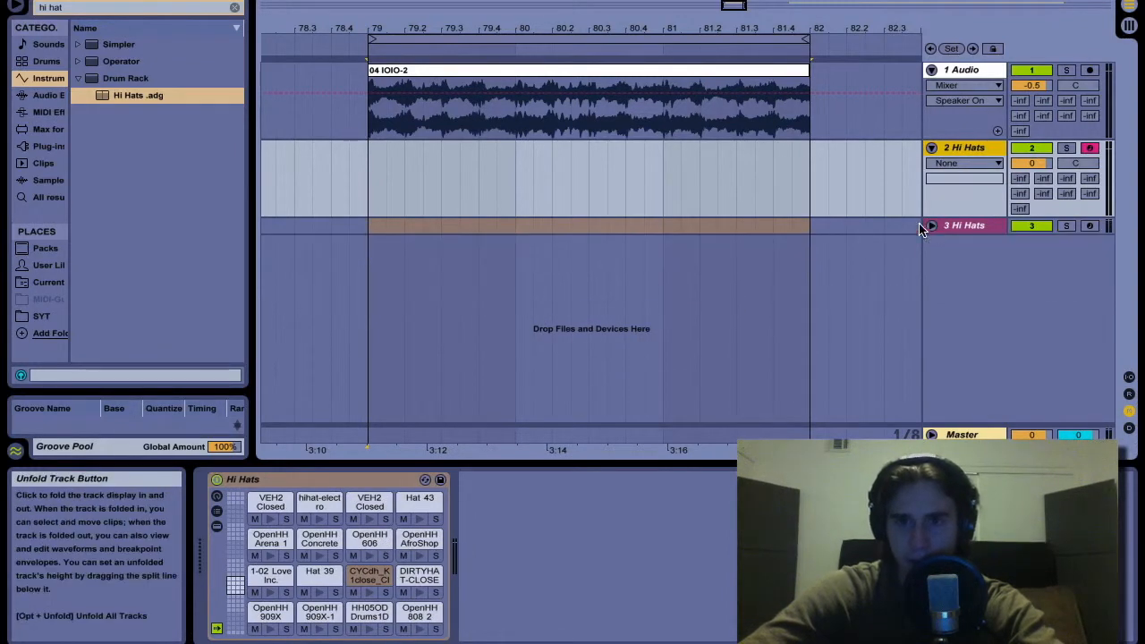
pyautogui.click(476, 192)
pyautogui.press('+')
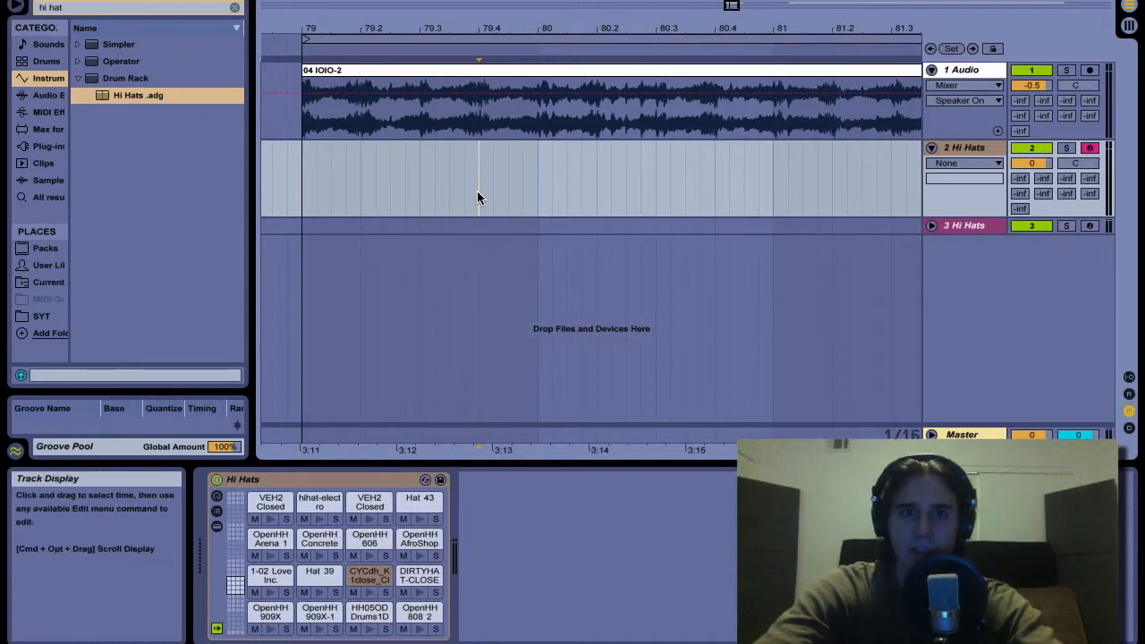
# - Lower the set's tempo considerably, readjust it slightly upward, and audition the loop from bar 79
pyautogui.moveTo(56, 0); pyautogui.dragTo(55, 55)
pyautogui.click(305, 168)
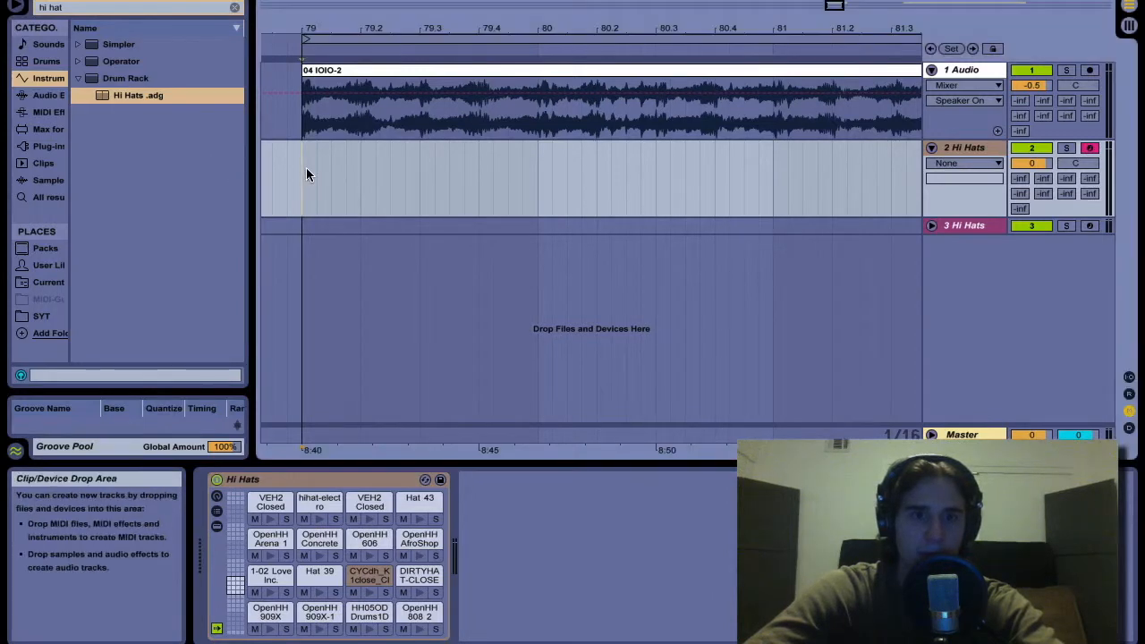
pyautogui.hscroll(1, 305, 168)
pyautogui.moveTo(55, 5); pyautogui.dragTo(55, 0)
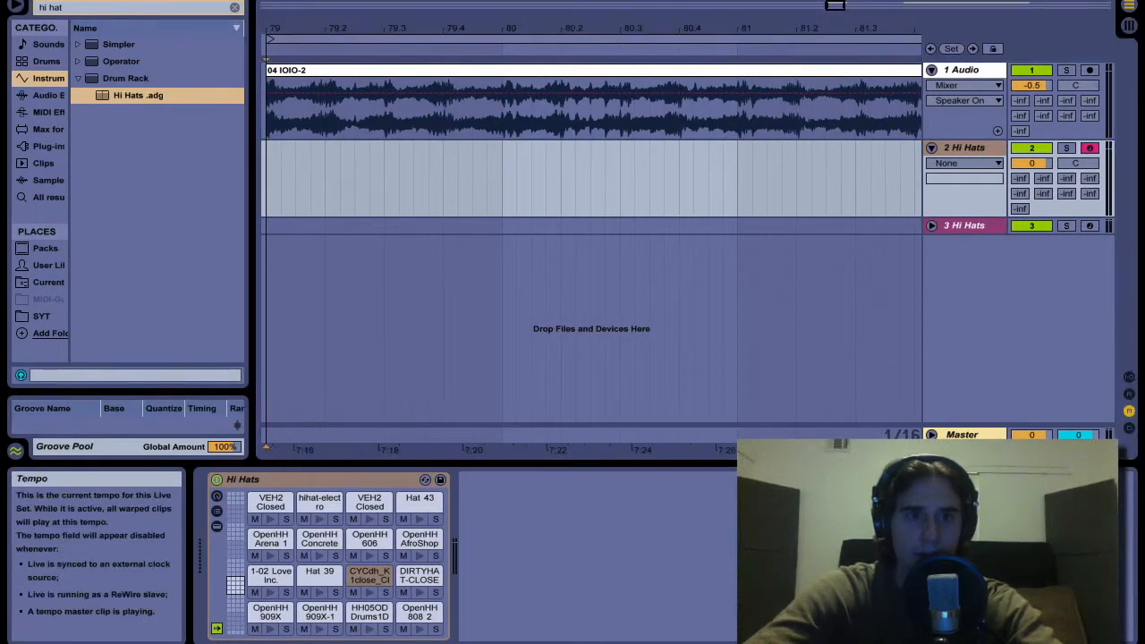
pyautogui.click(266, 156)
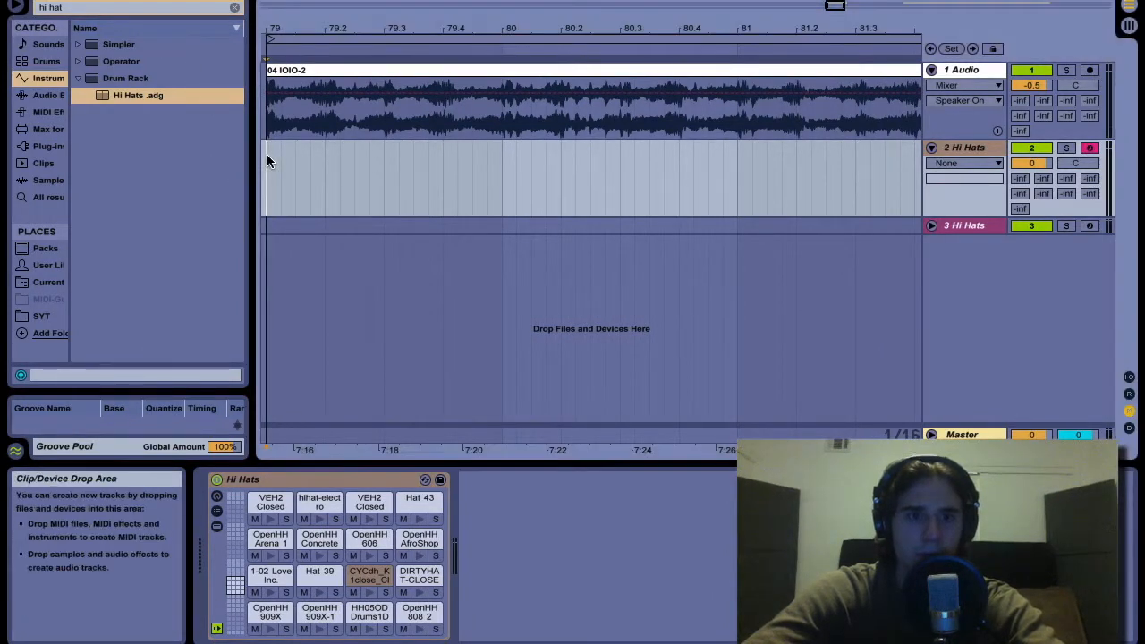
pyautogui.press('space')
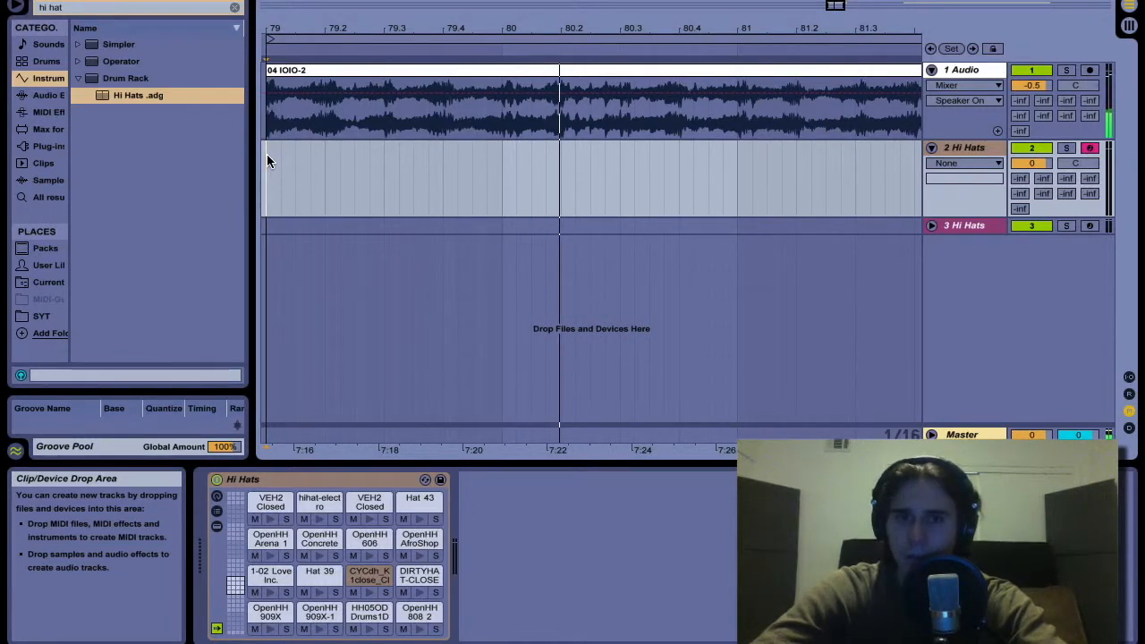
pyautogui.press('space')
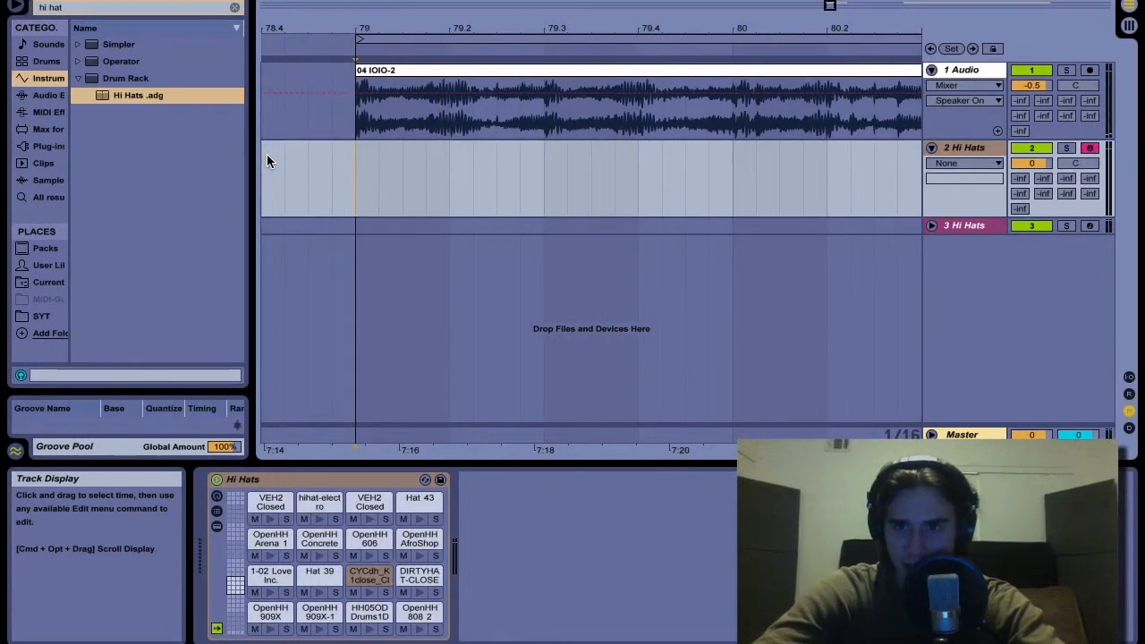
# - Widen the arrangement grid to 1/16 and mark a position at 79.1.3 on track 2 Hi Hats
pyautogui.press('+')
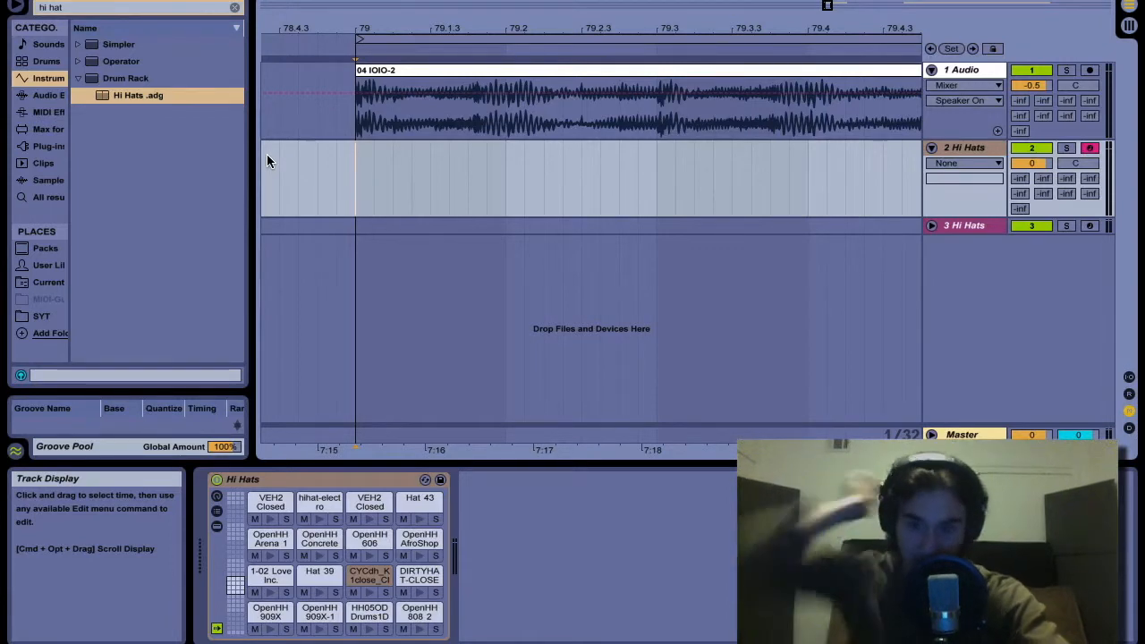
pyautogui.press('super+2')
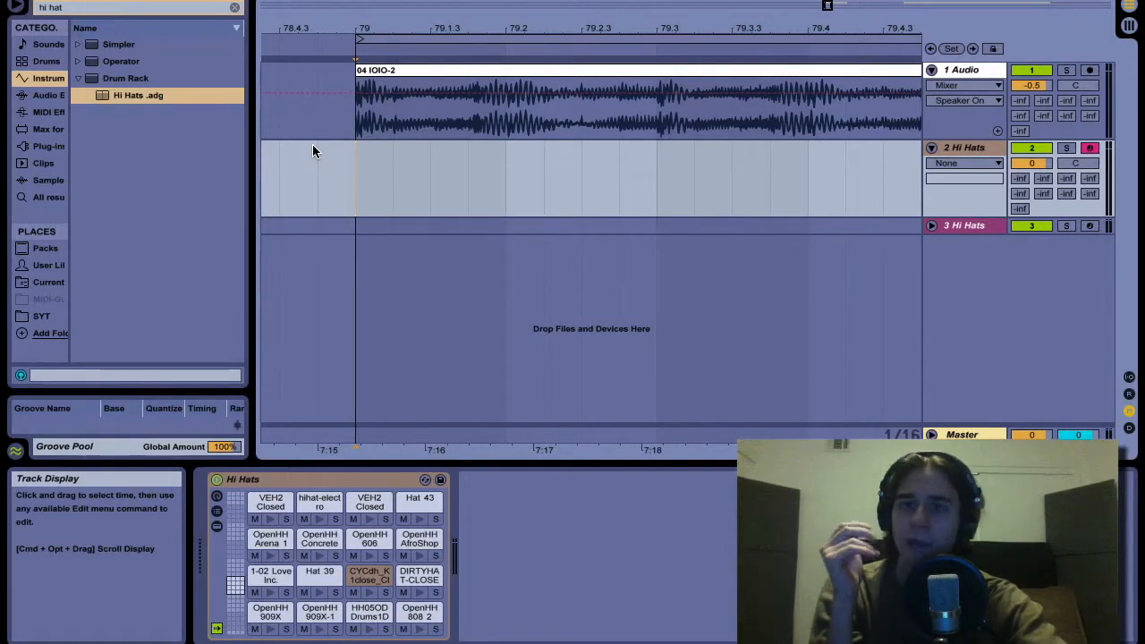
pyautogui.click(432, 169)
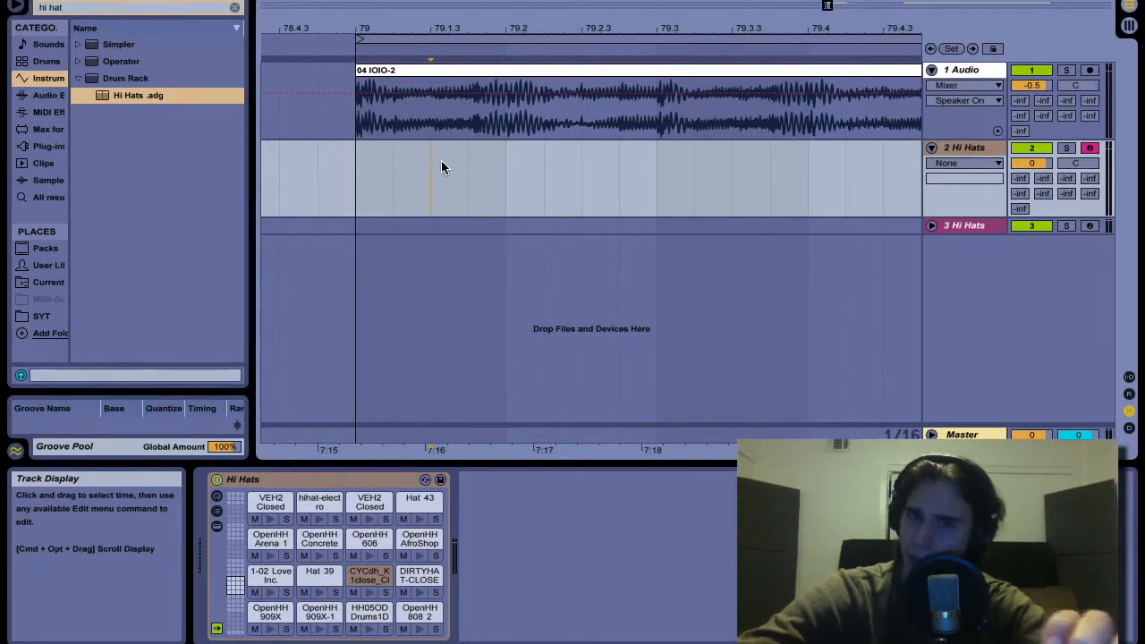
pyautogui.moveTo(441, 160); pyautogui.dragTo(461, 161)
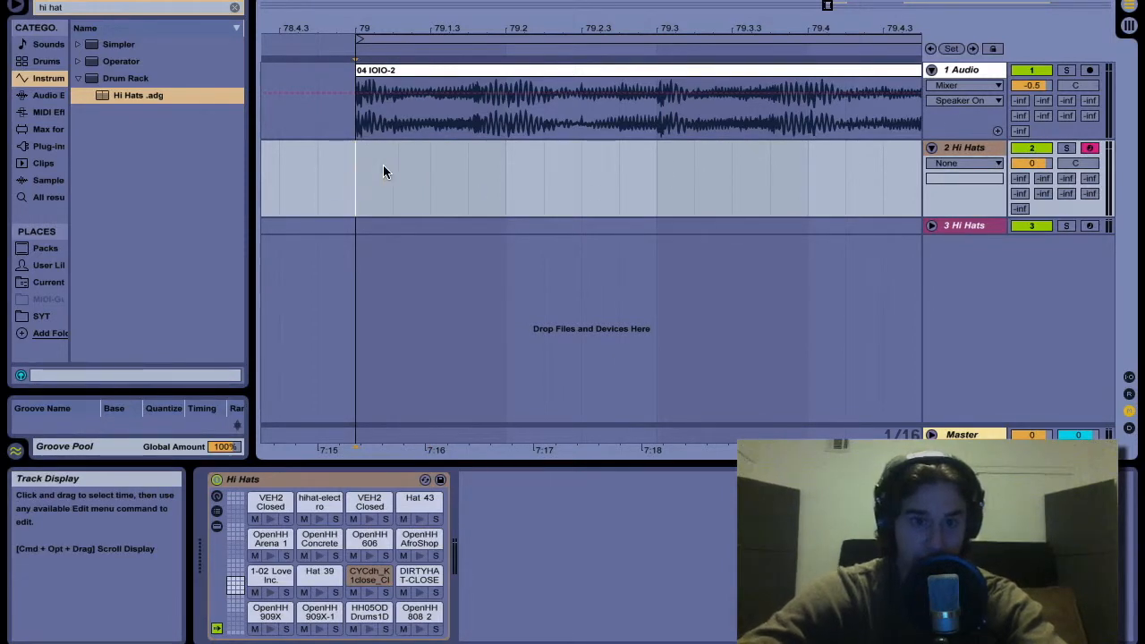
# - Audition the loop and insert 1/16-long MIDI clips on track 2 Hi Hats at 79.2.2, 79.3.4 and 79.4.4
pyautogui.press('space')
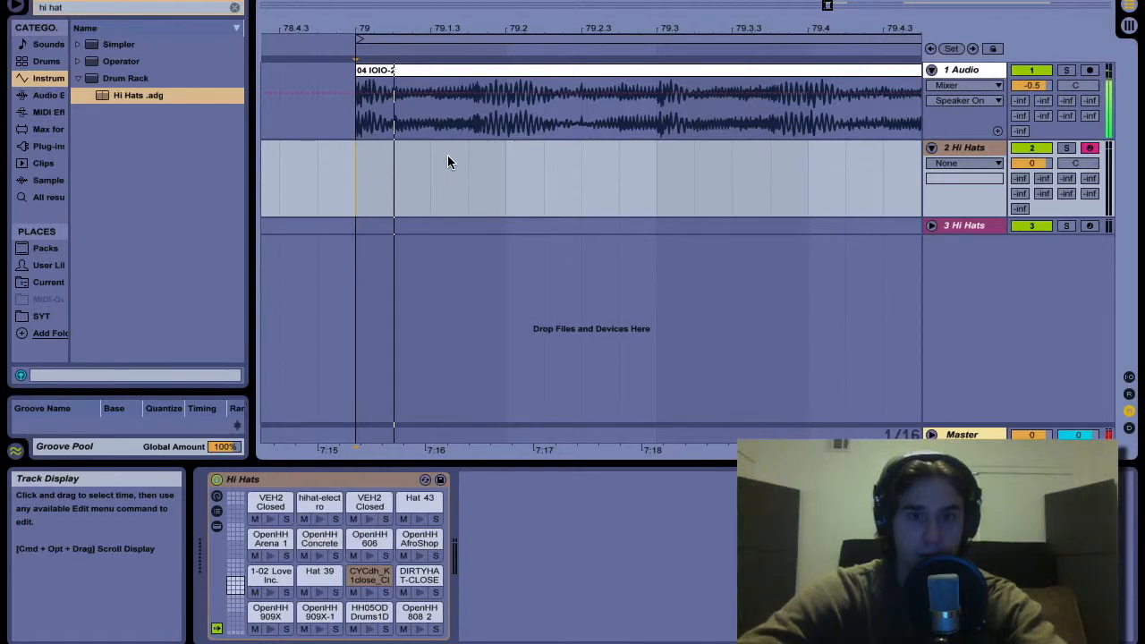
pyautogui.press('space')
pyautogui.moveTo(548, 169); pyautogui.dragTo(561, 170)
pyautogui.press('super+shift+m')
pyautogui.click(534, 171)
pyautogui.press('space')
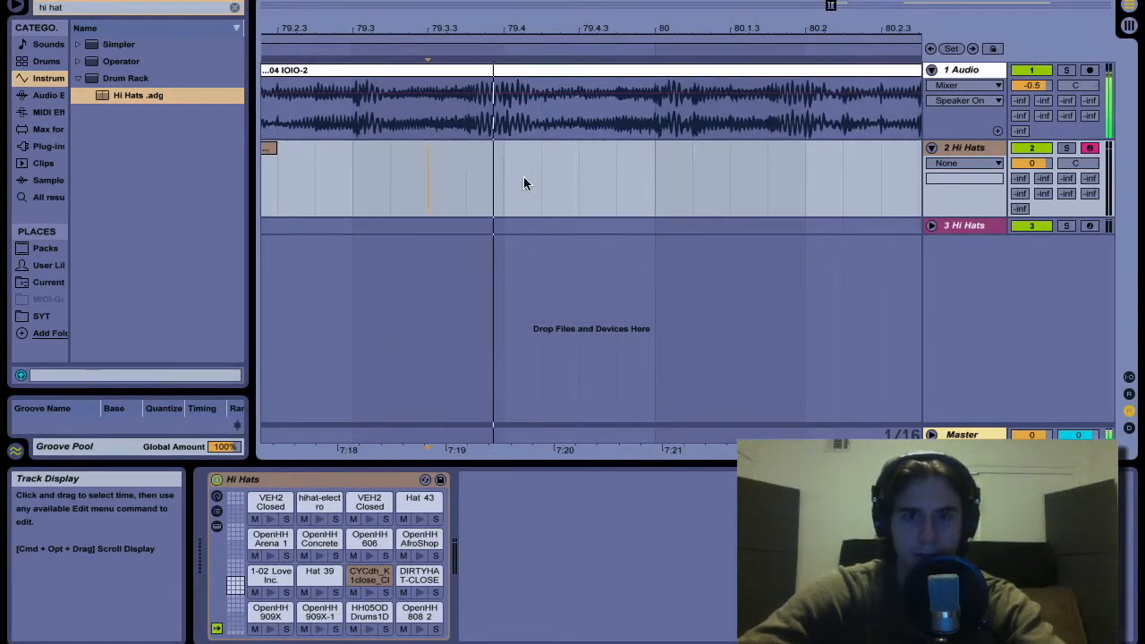
pyautogui.click(465, 174)
pyautogui.press('super+shift+m')
pyautogui.moveTo(492, 172); pyautogui.dragTo(562, 172)
pyautogui.press('super+shift+m')
# - Insert 1/16-long MIDI clips on track 2 Hi Hats at 80.2.2, 80.3.4 and 80.4.4
pyautogui.hscroll(2, 563, 172)
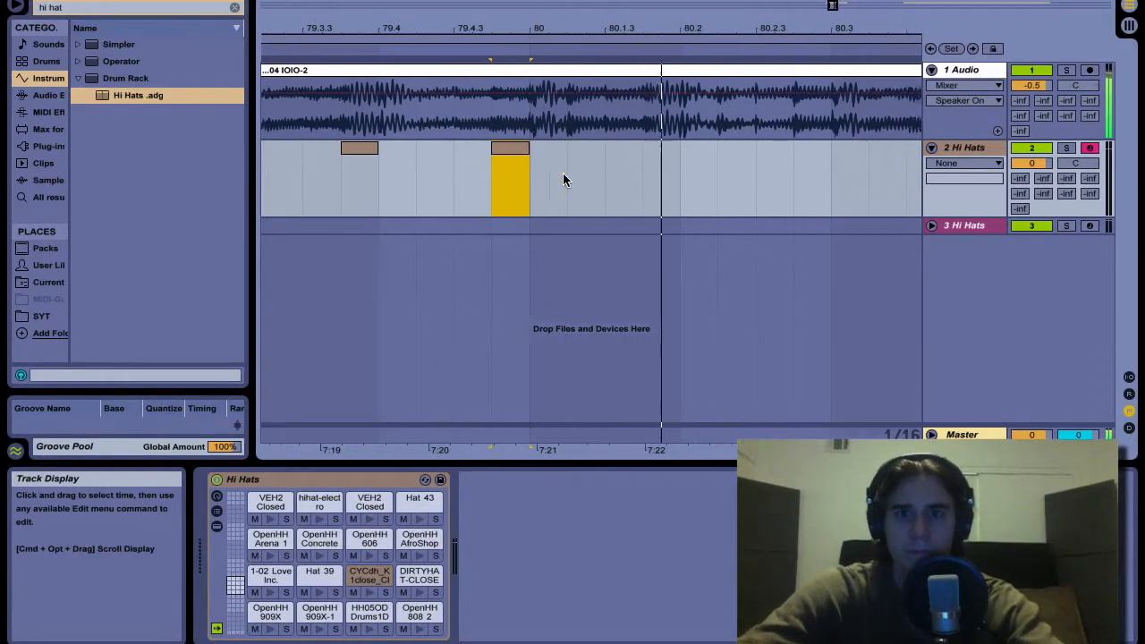
pyautogui.click(677, 171)
pyautogui.click(713, 170)
pyautogui.moveTo(713, 170); pyautogui.dragTo(716, 169)
pyautogui.press('super+shift+m')
pyautogui.press('super+shift+m')
pyautogui.moveTo(704, 170)
pyautogui.mouseDown()
pyautogui.moveTo(756, 169)
pyautogui.moveTo(718, 168)
pyautogui.mouseUp()
pyautogui.press('super+shift+m')
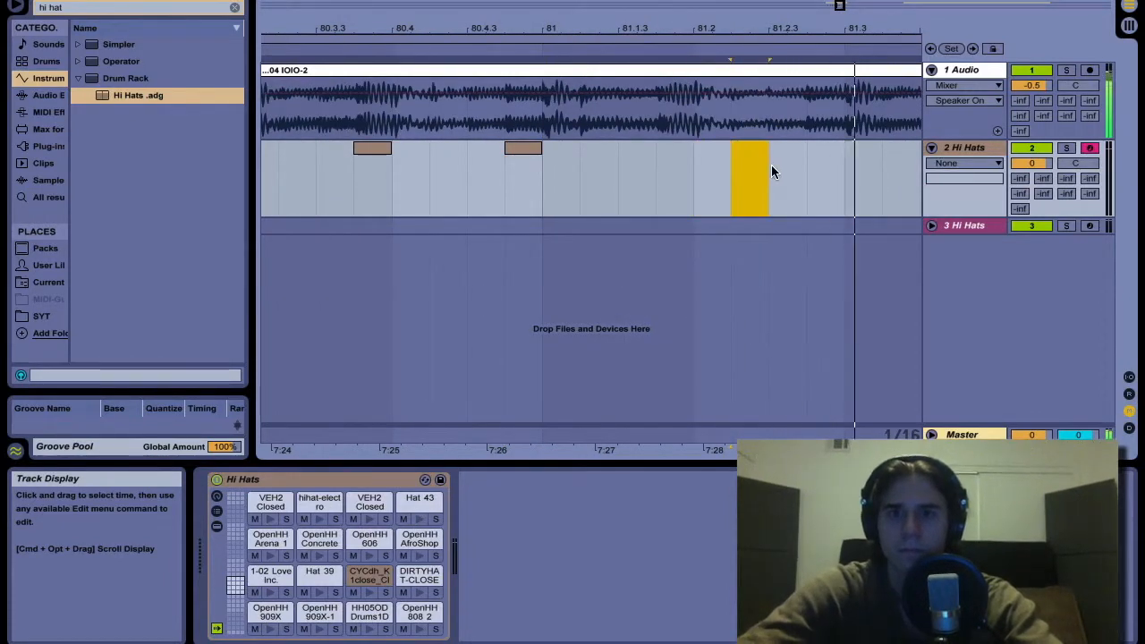
# - Insert 1/16-long MIDI clips on track 2 Hi Hats at 81.2.2 and 81.3.4
pyautogui.press('super+shift+m')
pyautogui.moveTo(720, 170); pyautogui.dragTo(733, 168)
pyautogui.press('super+shift+m')
pyautogui.press('-')
pyautogui.press('-')
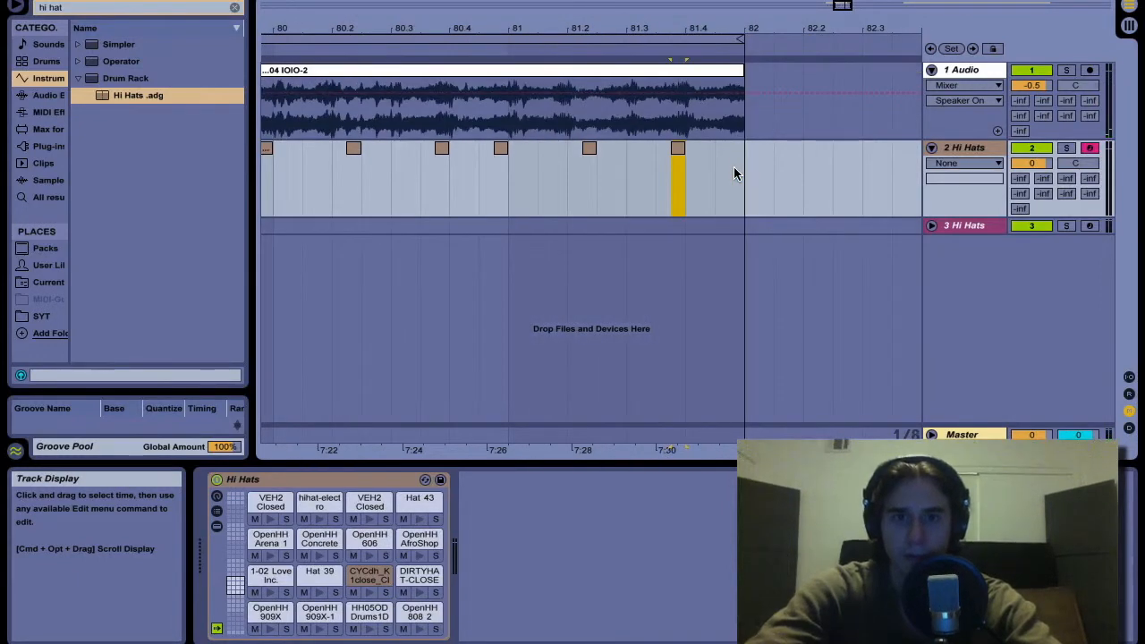
pyautogui.hscroll(-3, 733, 168)
pyautogui.press('-')
pyautogui.press('-')
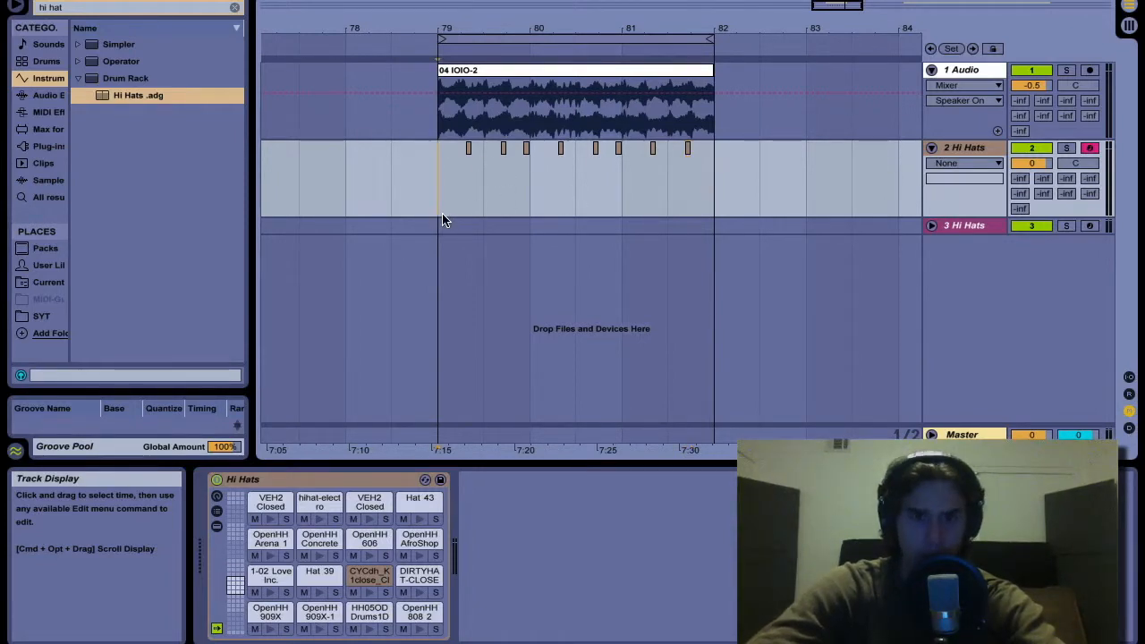
# - Audition the loop from bar 79 and insert a 1/32-long MIDI clip at 79.1.2 on track 3 Hi Hats
pyautogui.press('+')
pyautogui.press('+')
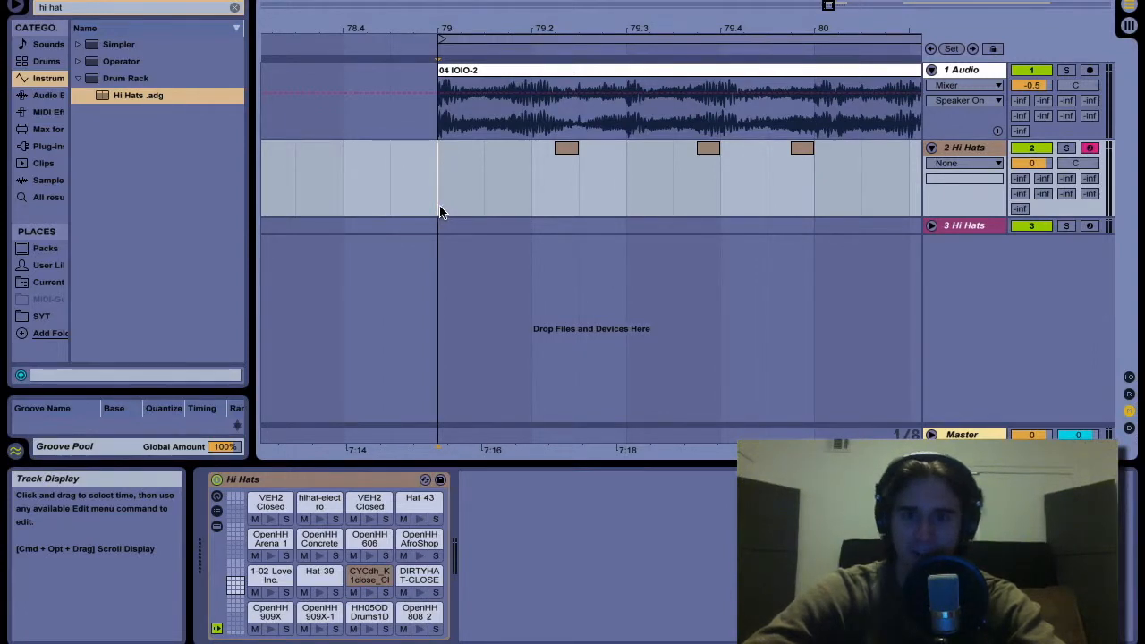
pyautogui.press('+')
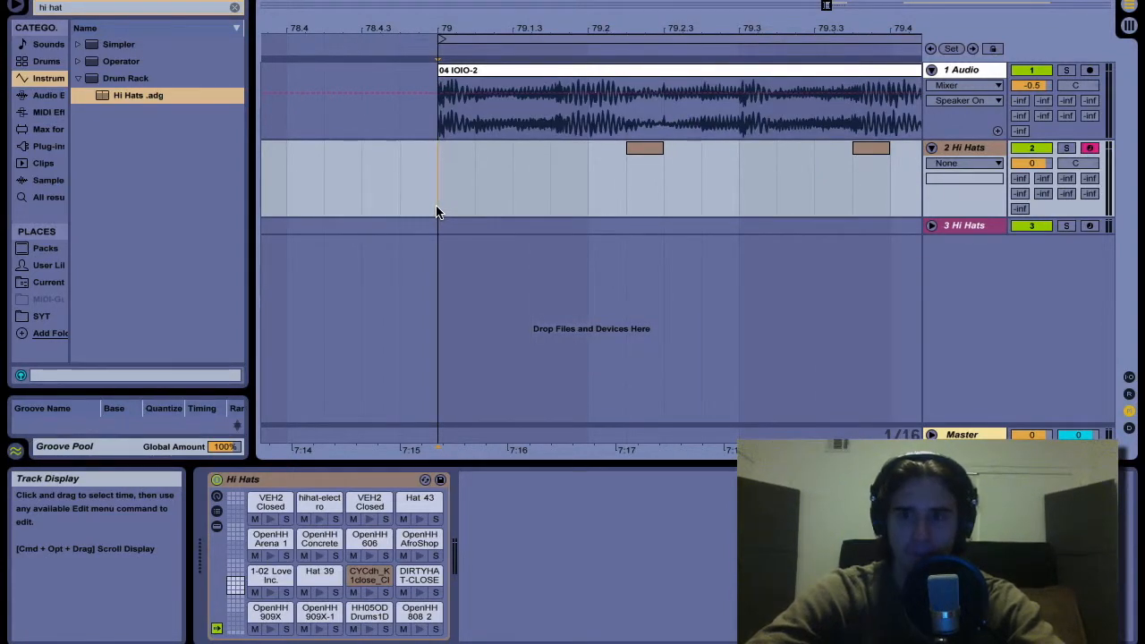
pyautogui.press('space')
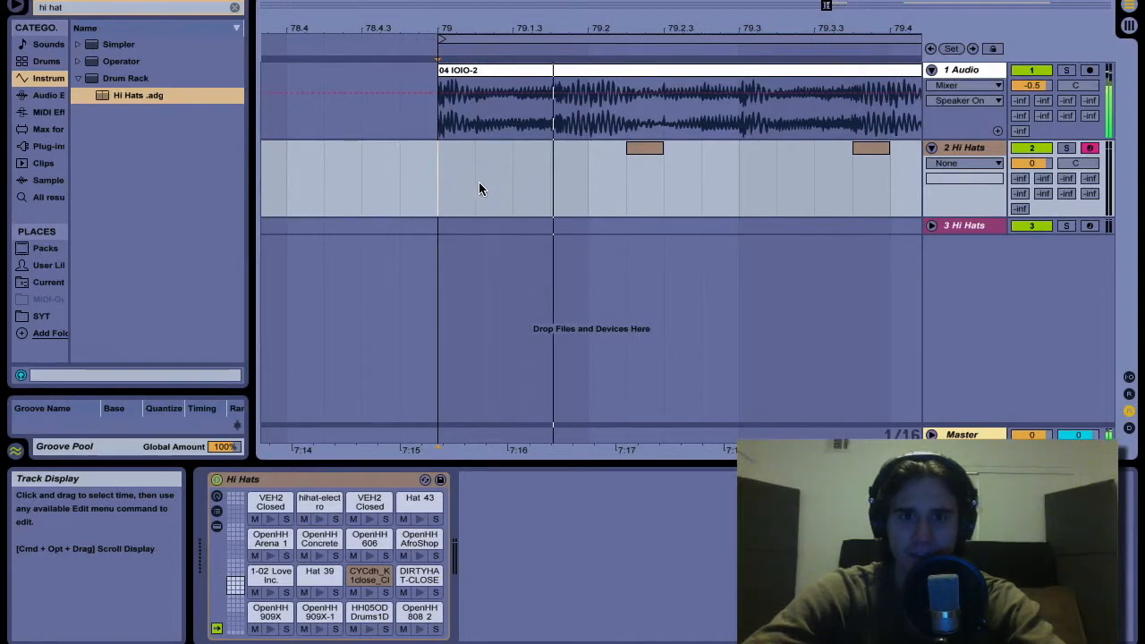
pyautogui.press('+')
pyautogui.press('+')
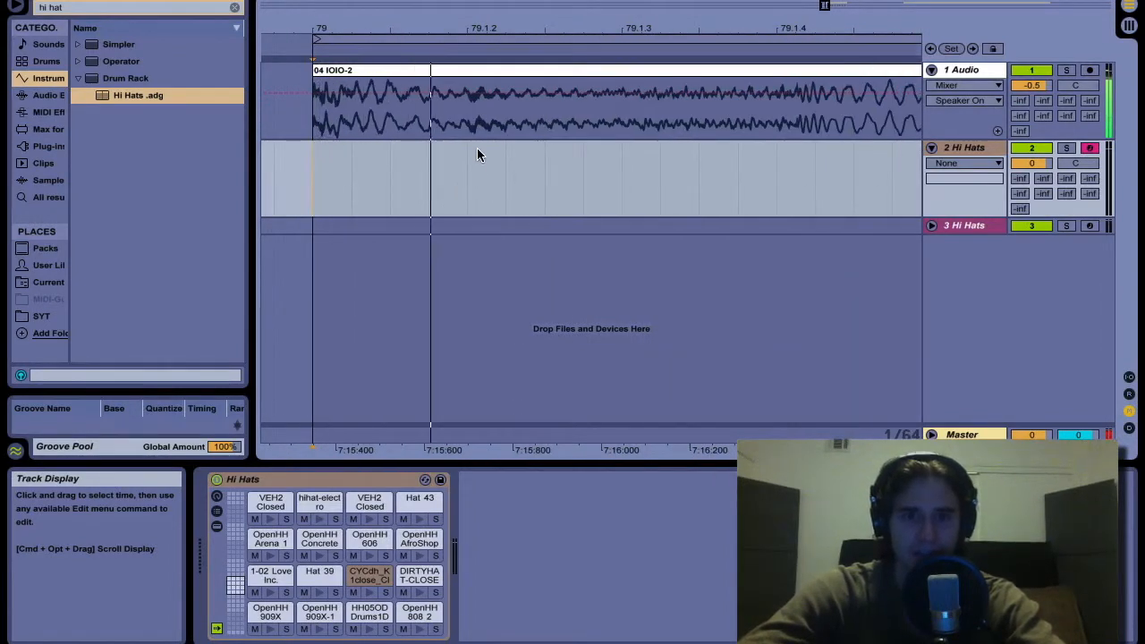
pyautogui.click(467, 122)
pyautogui.click(347, 172)
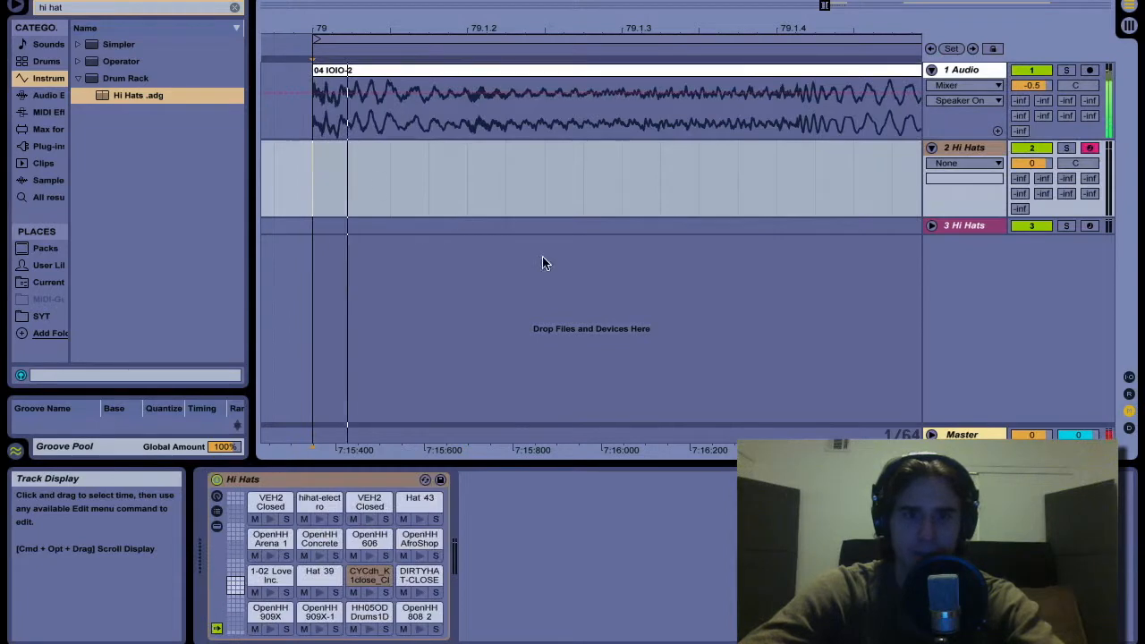
pyautogui.moveTo(467, 226); pyautogui.dragTo(503, 231)
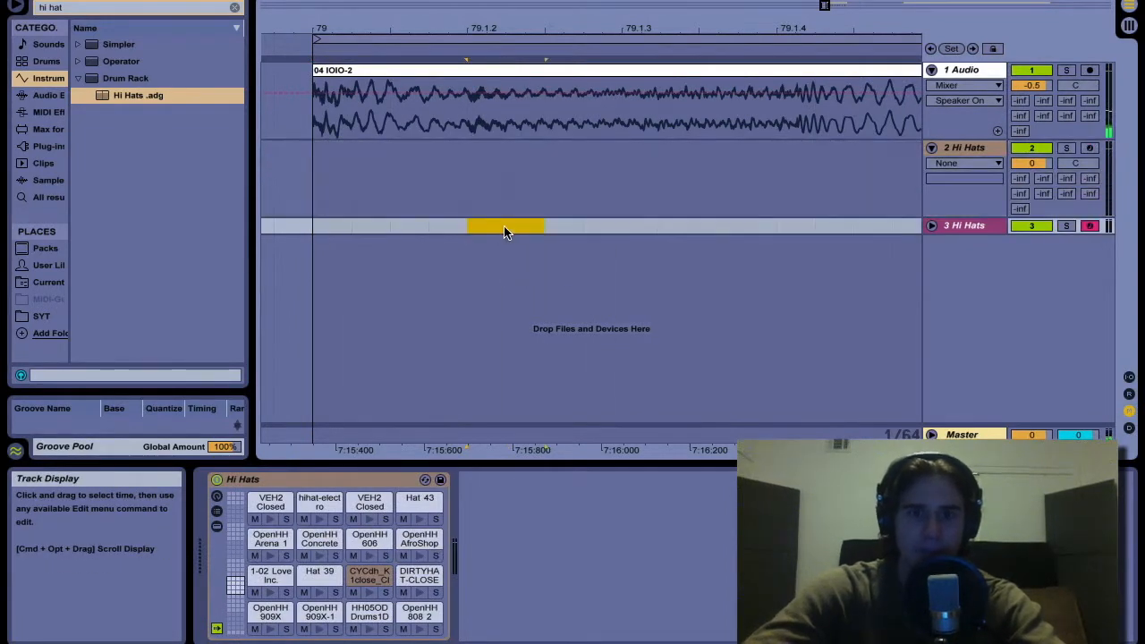
pyautogui.press('super+shift+m')
# - Replay the loop and insert a MIDI clip three 1/64 divisions long at 79.2.4 on track 3 Hi Hats
pyautogui.click(300, 197)
pyautogui.press('space')
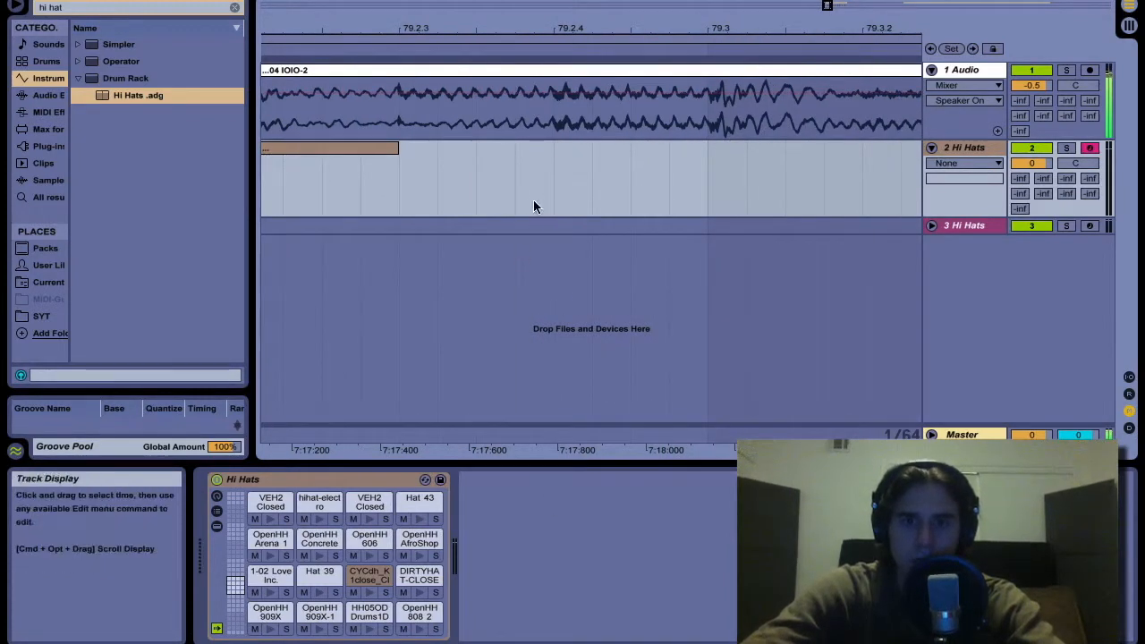
pyautogui.moveTo(570, 219); pyautogui.dragTo(631, 227)
pyautogui.hotkey('shift', 'Right')
pyautogui.hotkey('ctrl', 'shift', 'm')
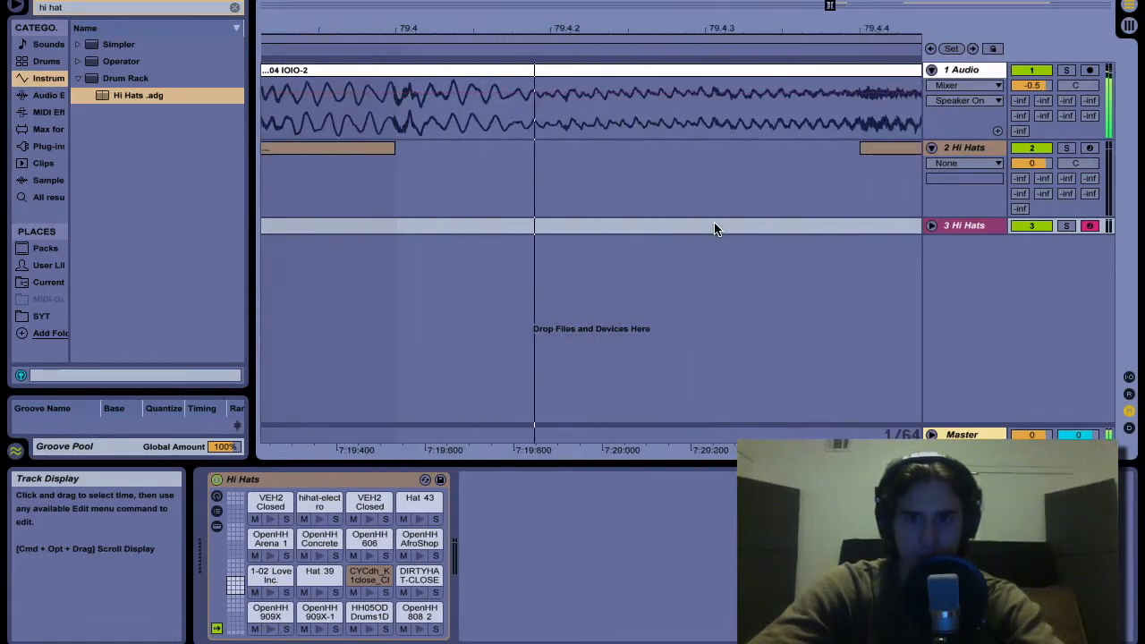
# - Stop playback and insert a 1/32-long MIDI clip at 80.1.2 on track 3 Hi Hats
pyautogui.press('space')
pyautogui.moveTo(794, 231); pyautogui.dragTo(878, 220)
pyautogui.hotkey('ctrl', 'shift', 'm')
pyautogui.press('-')
pyautogui.press('-')
pyautogui.press('-')
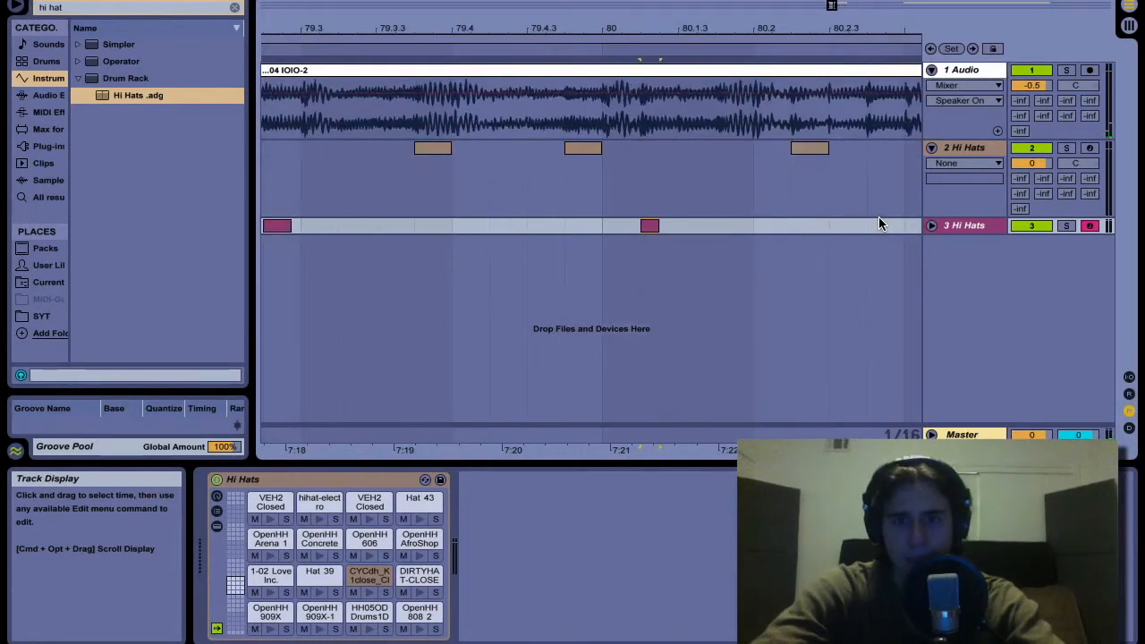
pyautogui.press('-')
pyautogui.press('-')
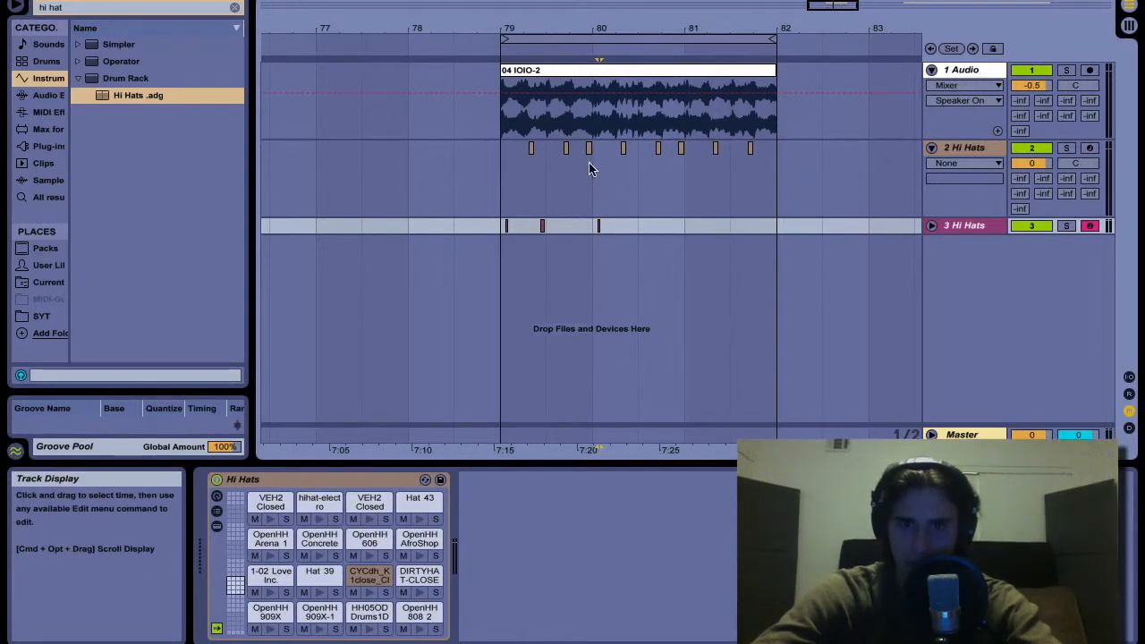
pyautogui.press('+')
pyautogui.press('+')
pyautogui.press('-')
pyautogui.press('-')
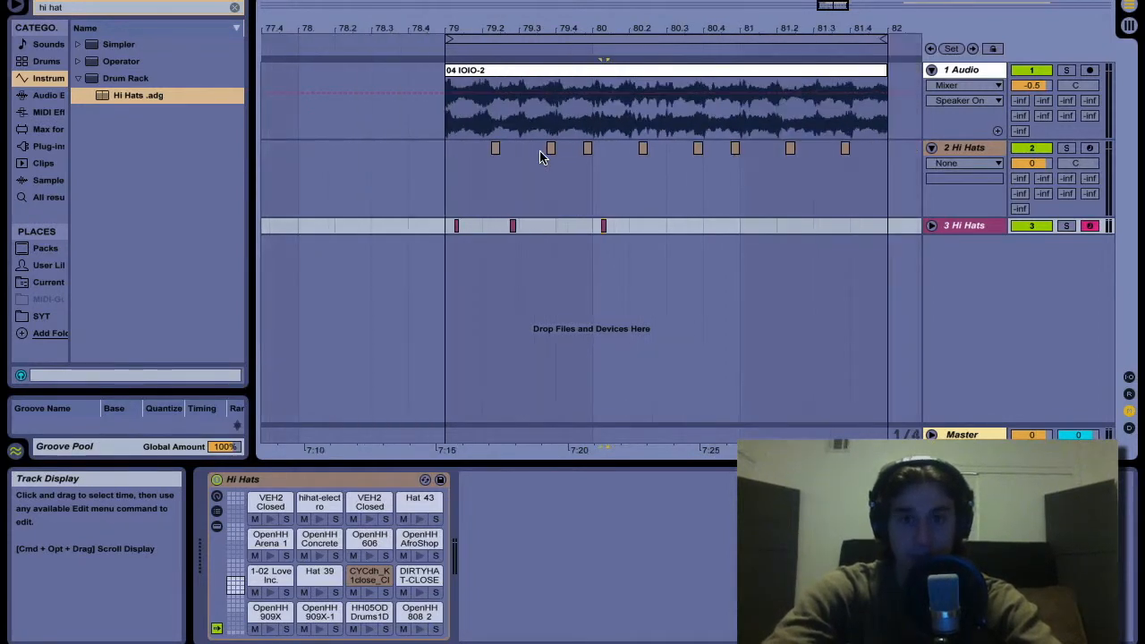